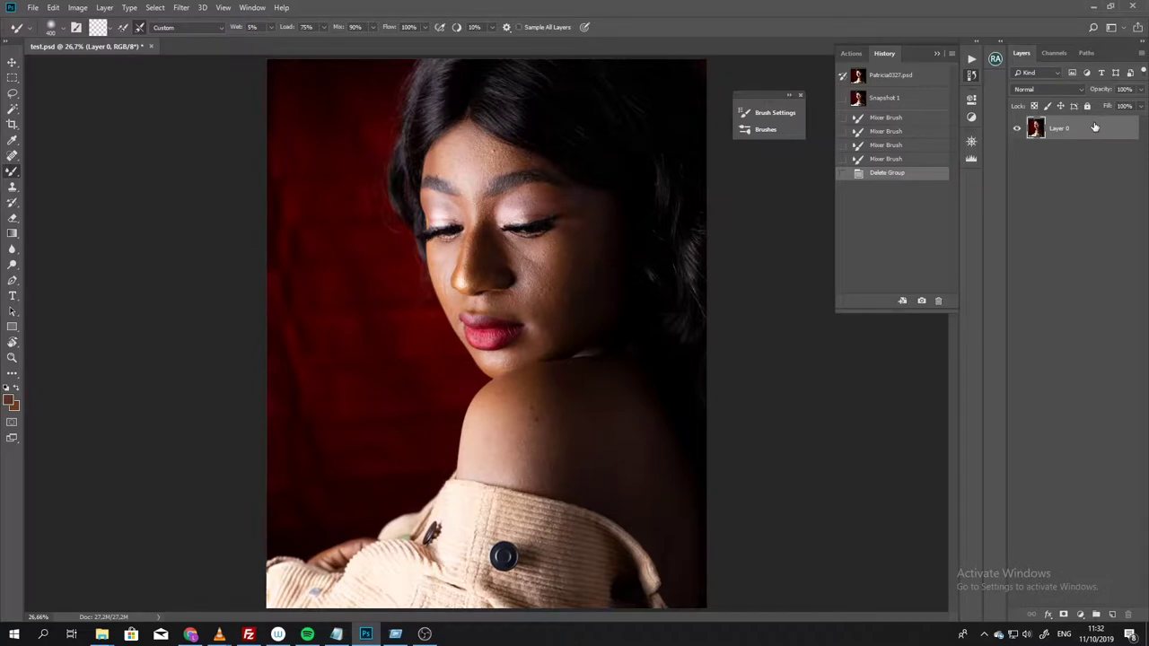
Step: Duplicate the portrait layer twice, naming the copies 'image' and 'color'
key("ctrl+j")
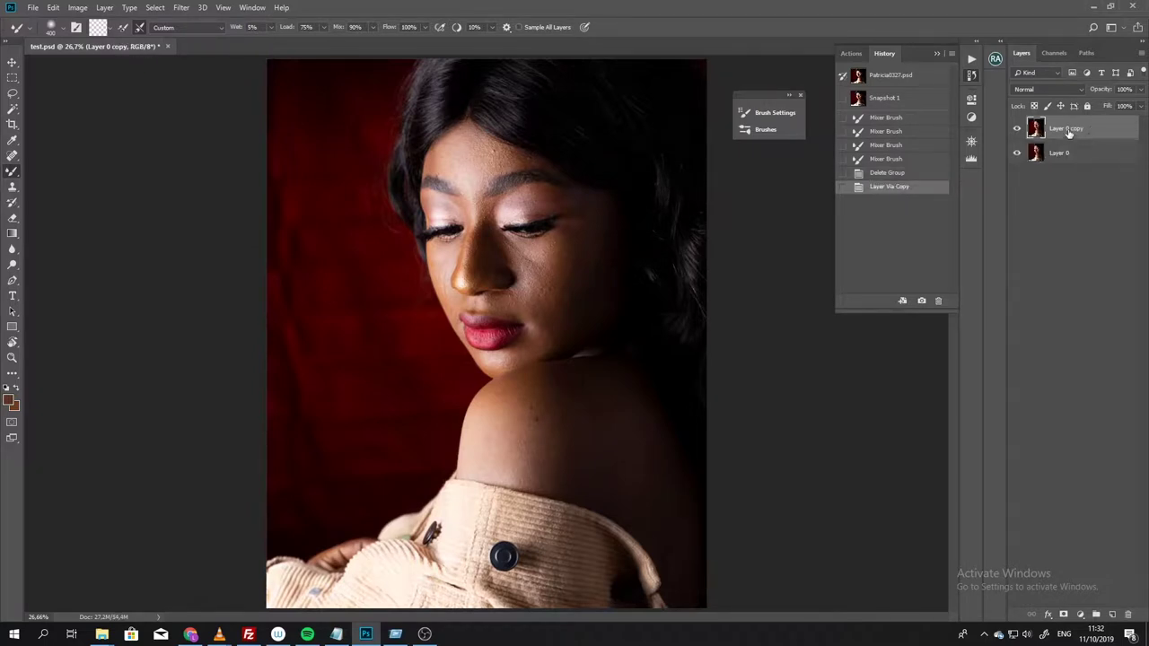
double_click(1066, 129)
type("image")
key("Return")
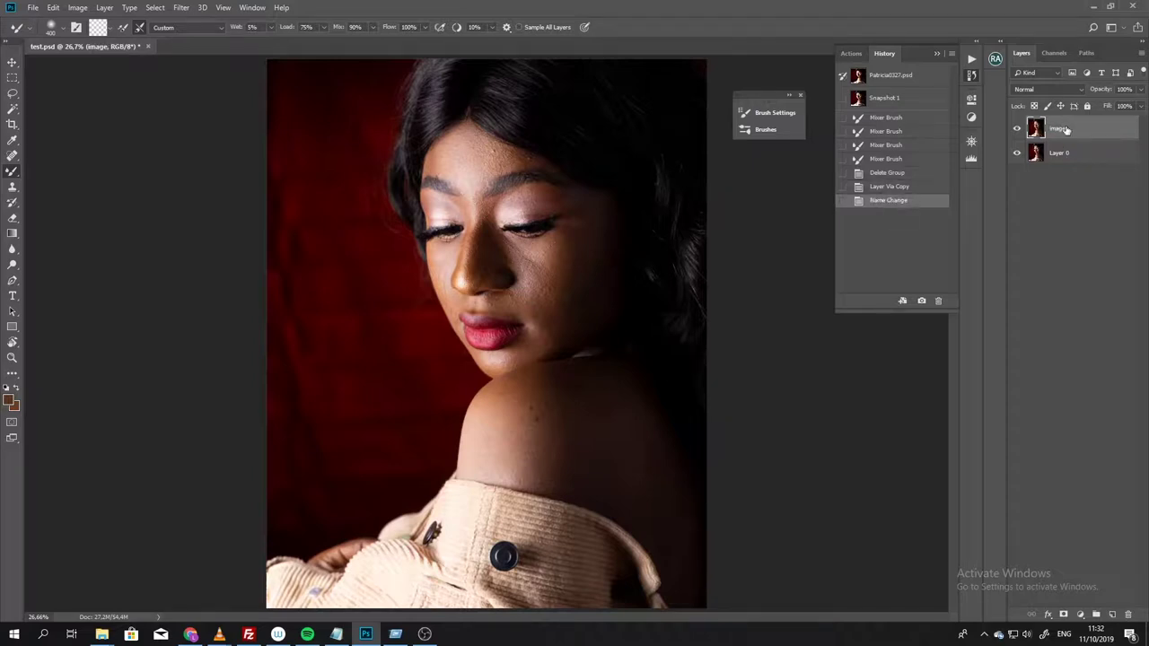
key("ctrl+j")
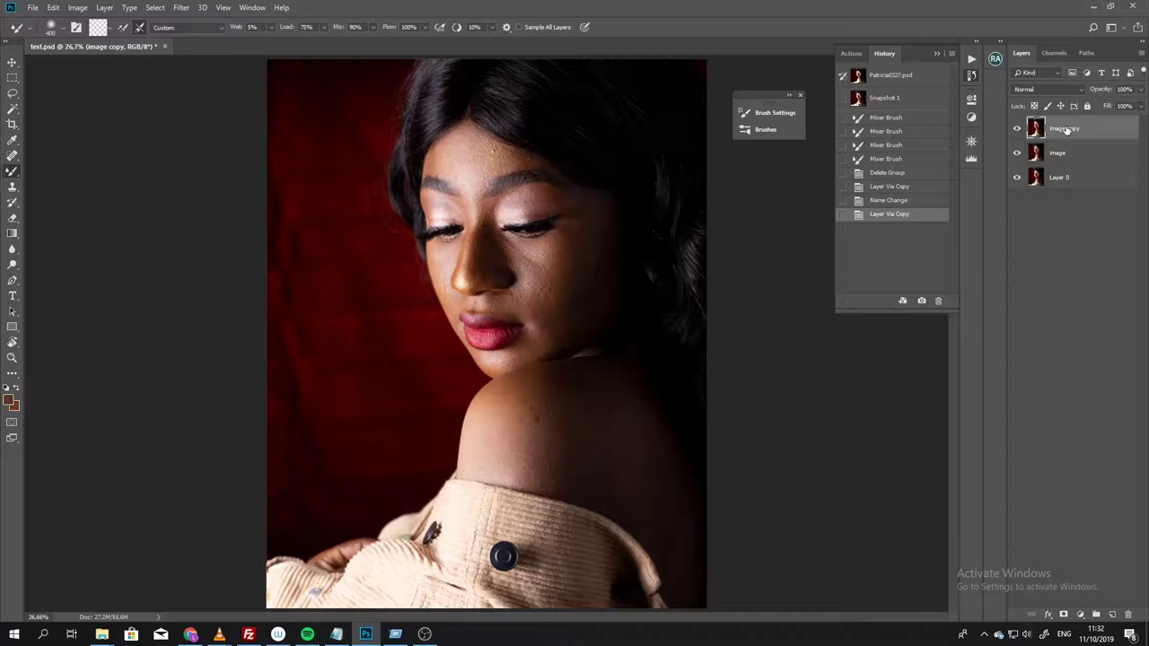
double_click(1059, 154)
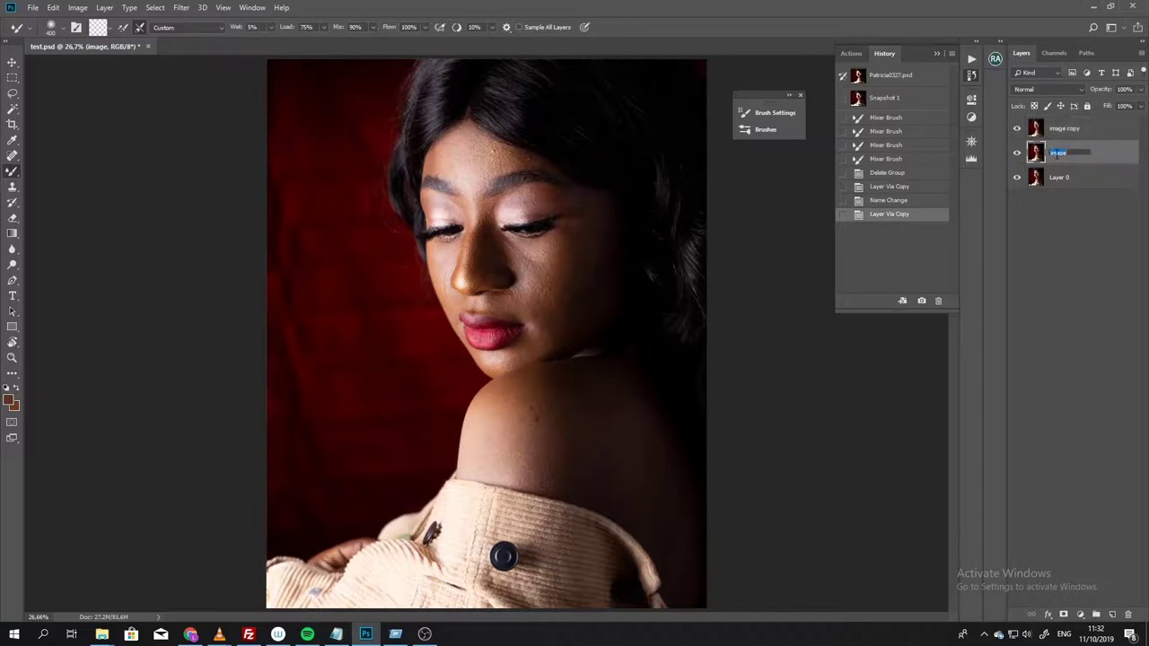
type("color")
key("Return")
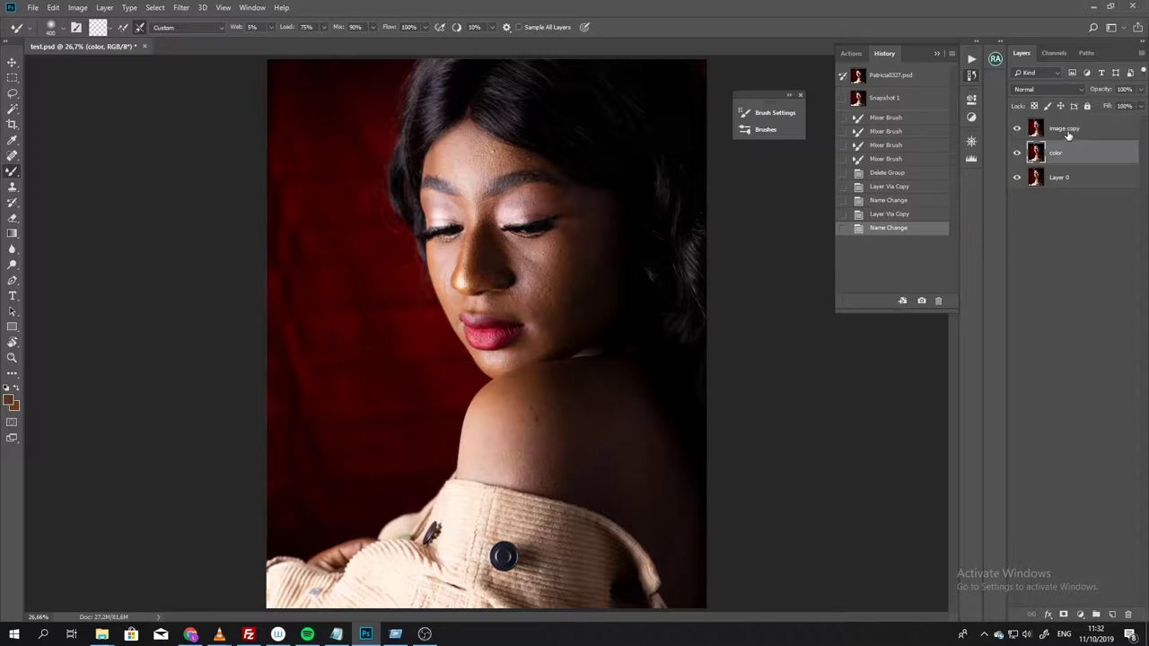
Step: Rename the top copy 'texture', hide it, and select the color layer
double_click(1066, 131)
type("texture")
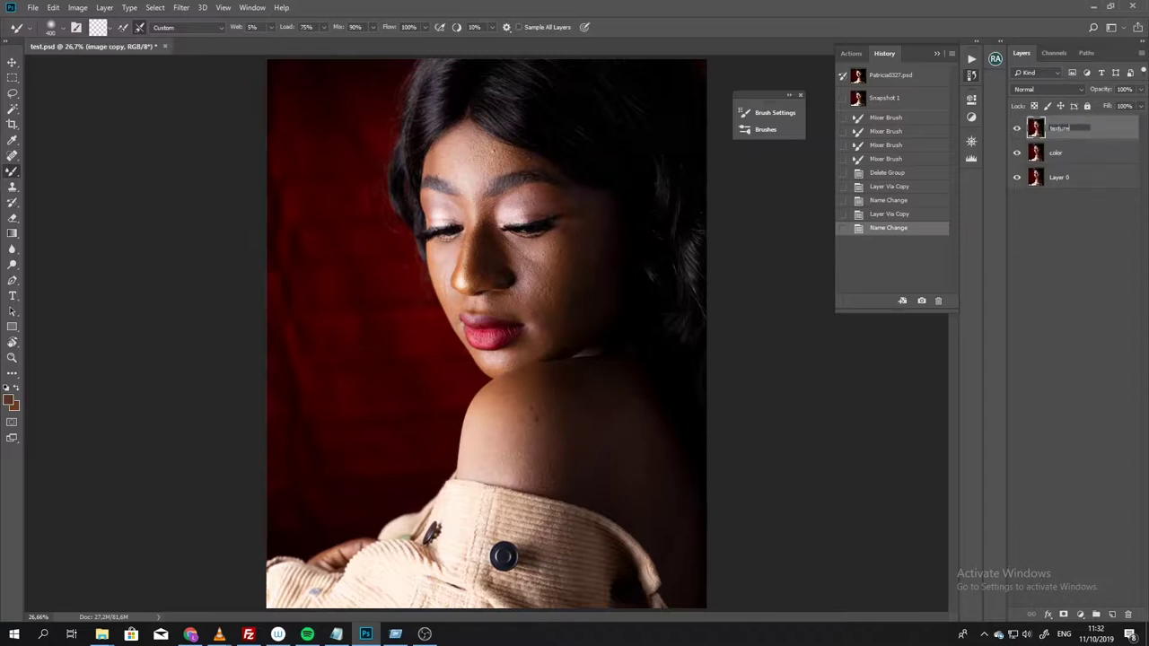
key("Return")
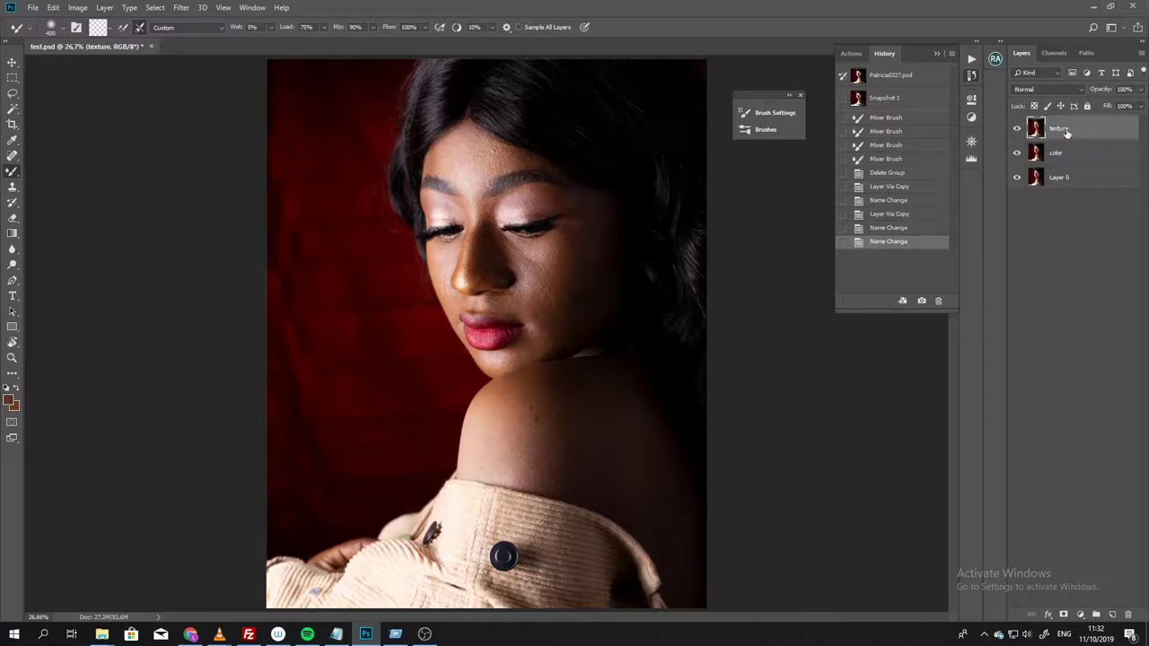
left_click(1018, 132)
left_click(1052, 156)
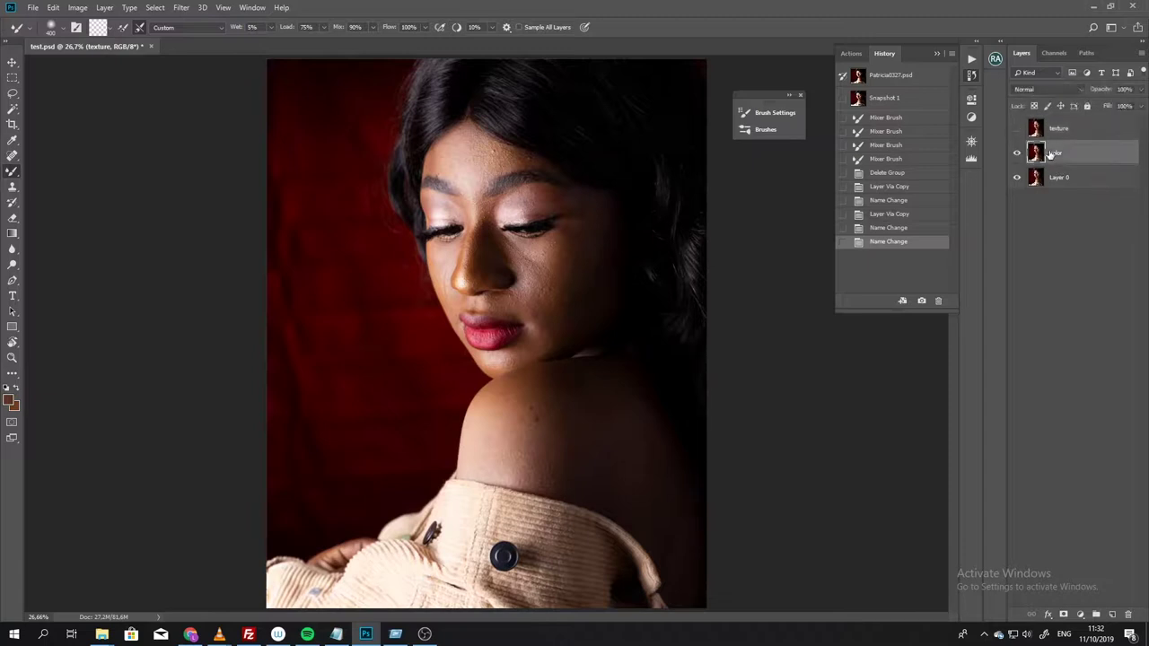
Step: Apply a 10-pixel Gaussian Blur to the color layer, then show and select the texture layer
left_click(180, 8)
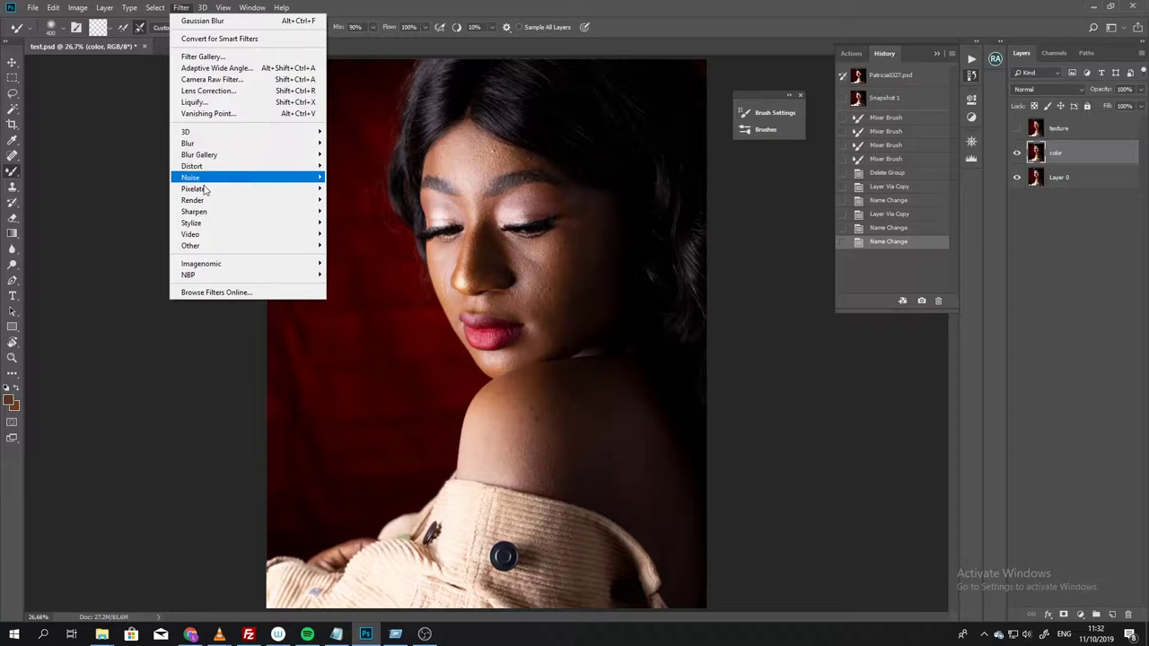
mouse_move(238, 143)
left_click(352, 190)
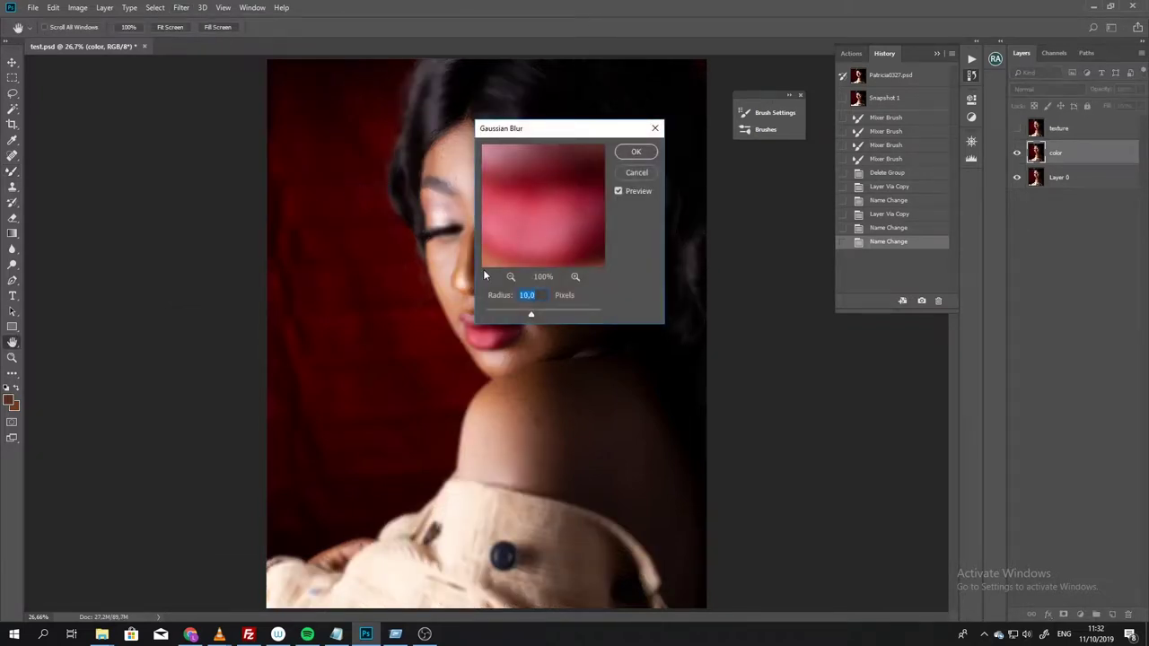
key("Return")
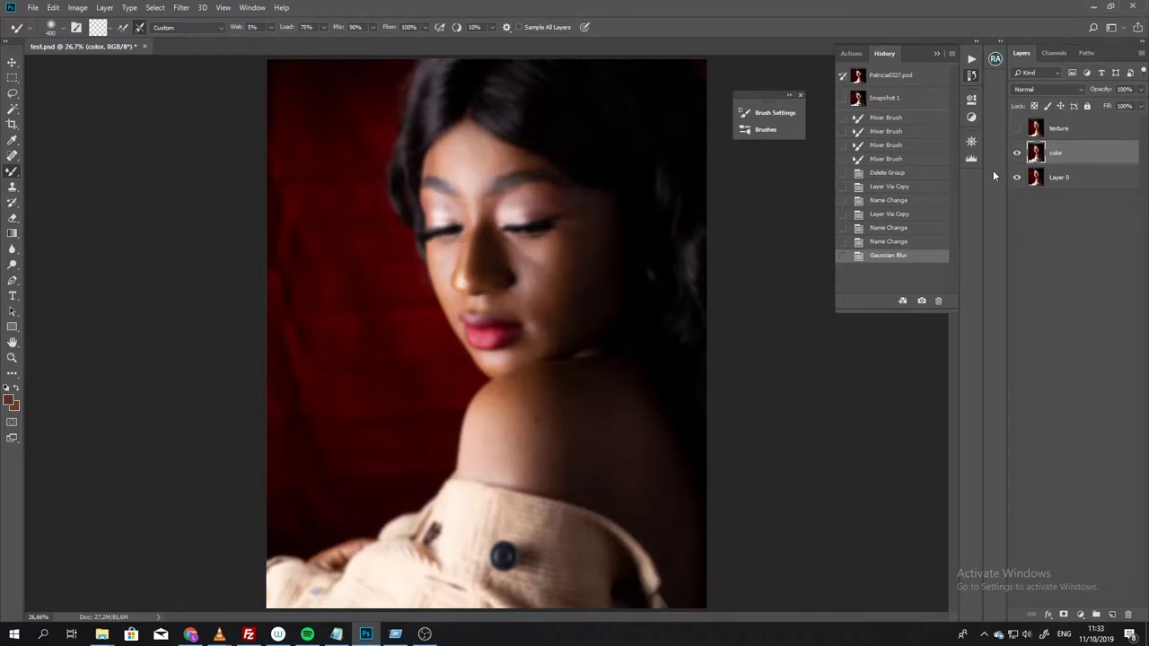
left_click(1017, 129)
left_click(1072, 131)
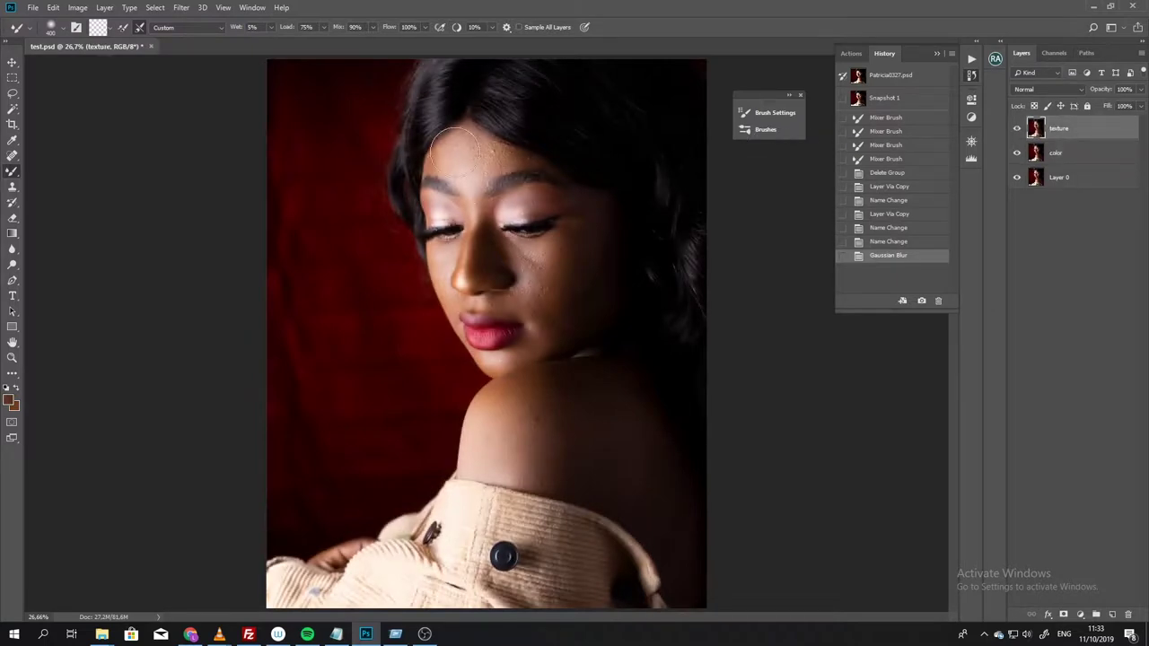
Step: Apply Image to texture from the color layer with Subtract blending, scale 2, offset 128
left_click(69, 9)
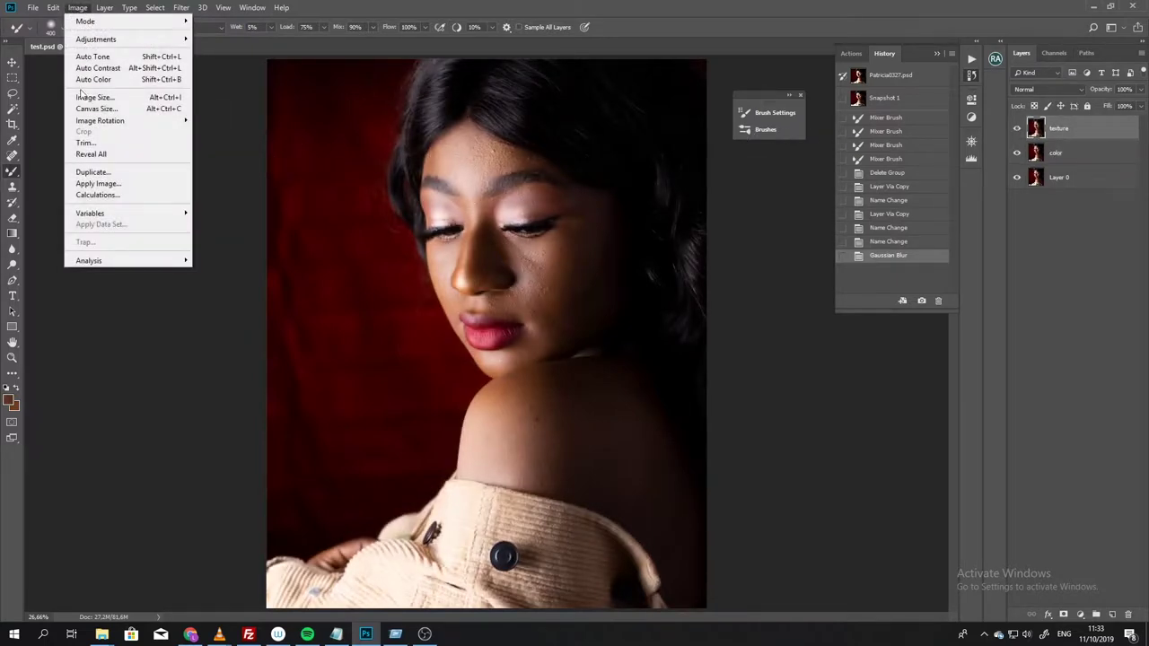
left_click(106, 183)
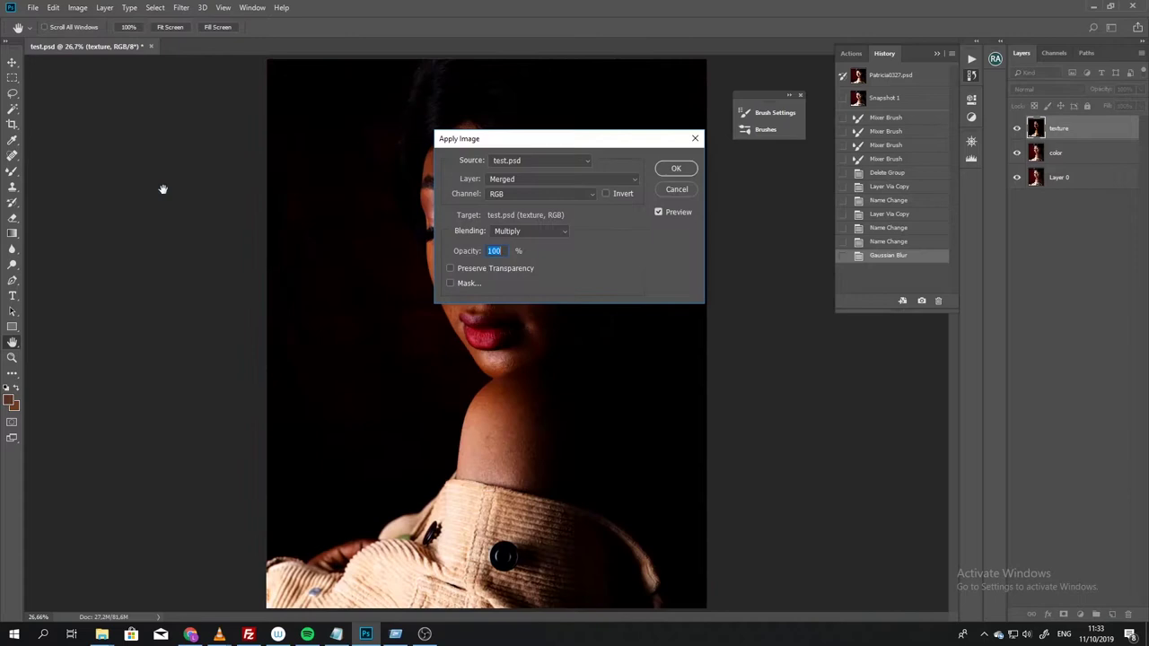
left_click(513, 179)
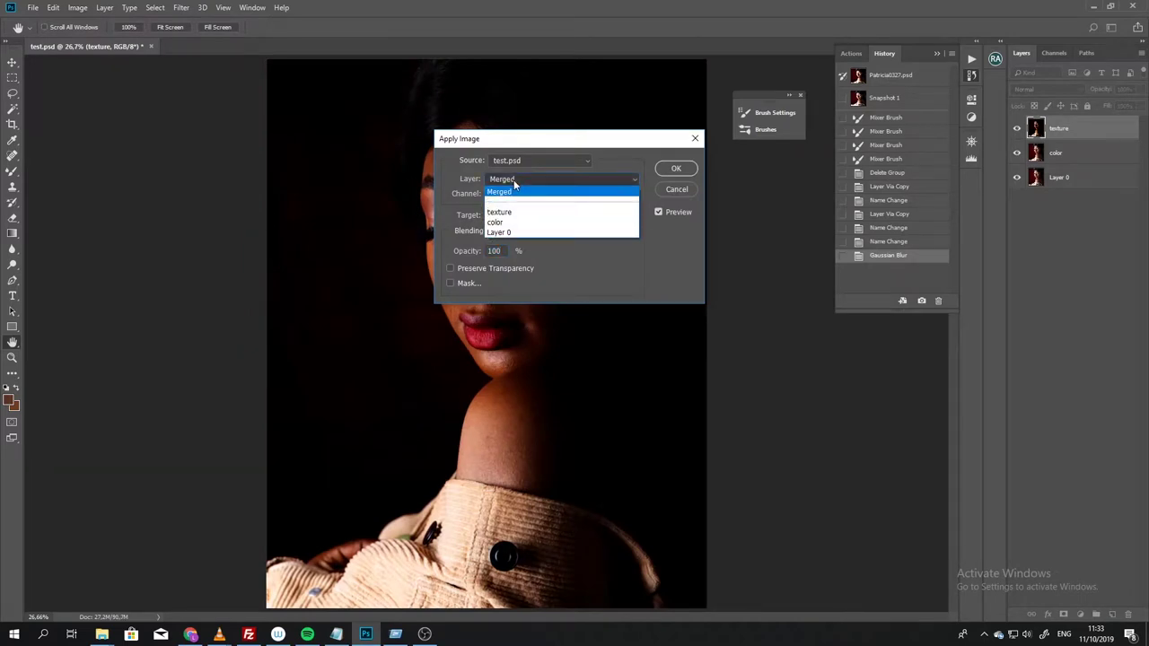
left_click(539, 224)
left_click(539, 230)
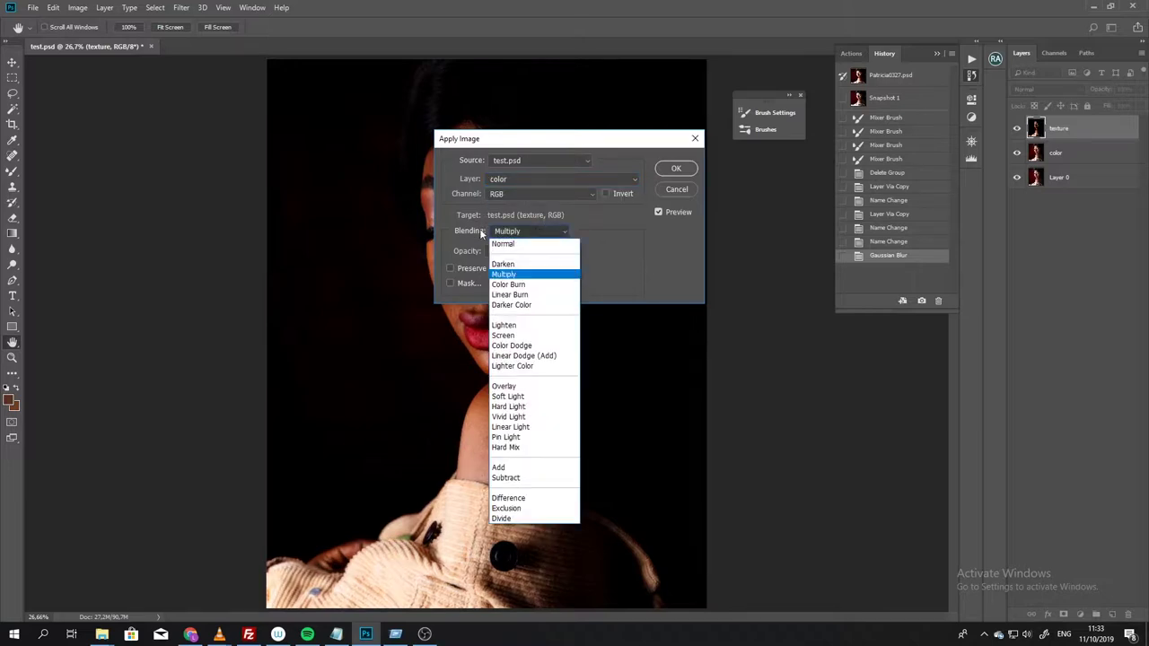
left_click(529, 478)
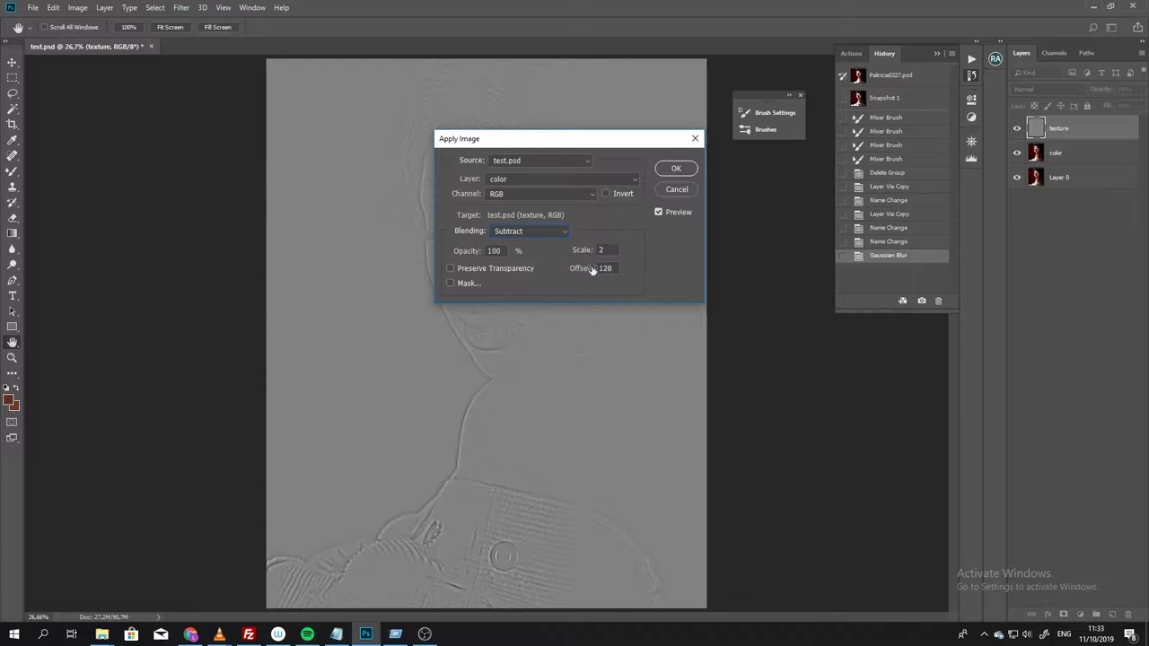
left_click(669, 171)
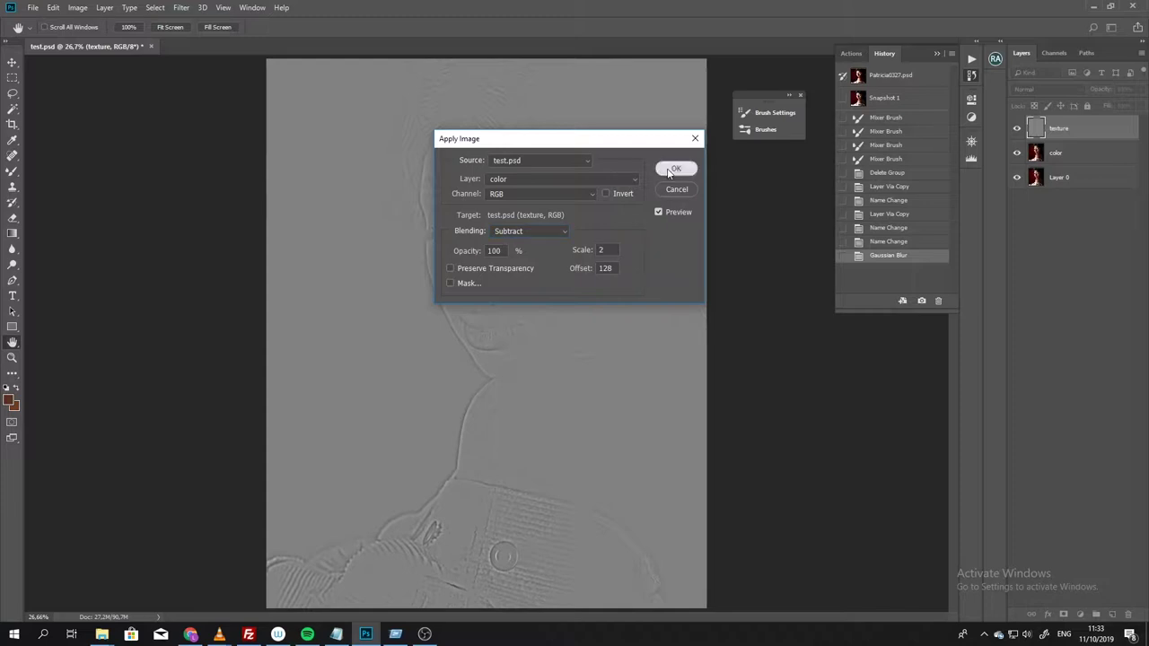
Step: Group the texture and color layers and name the group 'back ground blur'
left_click(1053, 155)
key("ctrl+g")
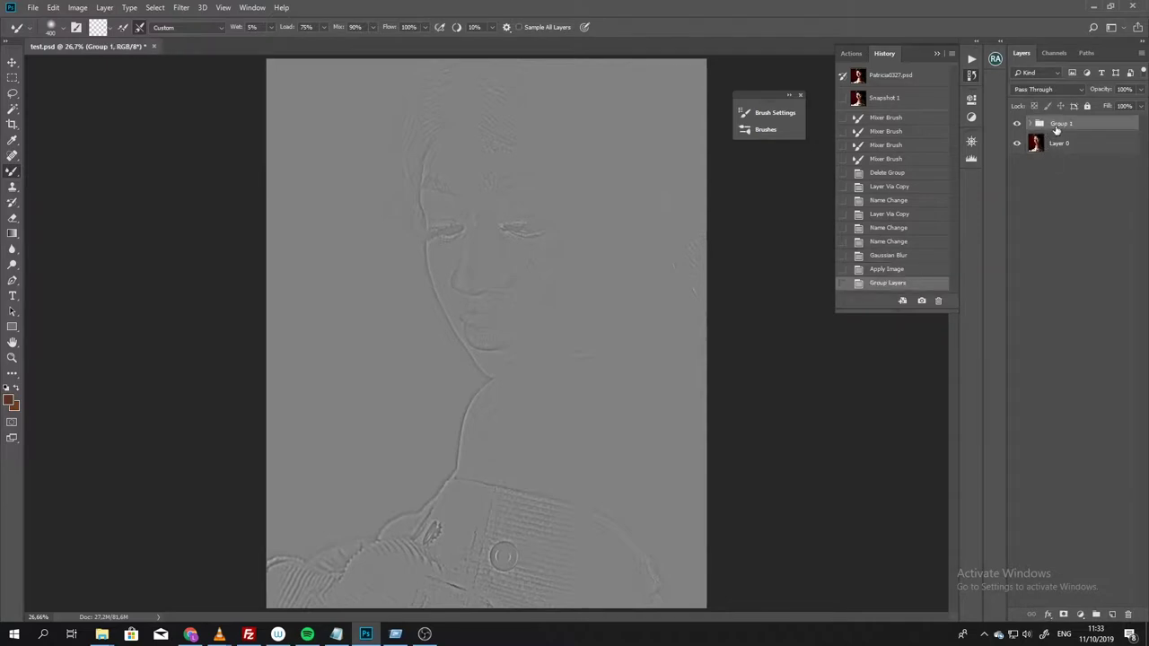
left_click(1030, 124)
left_click(1064, 146)
left_click(1068, 169)
left_click(1067, 151, "shift")
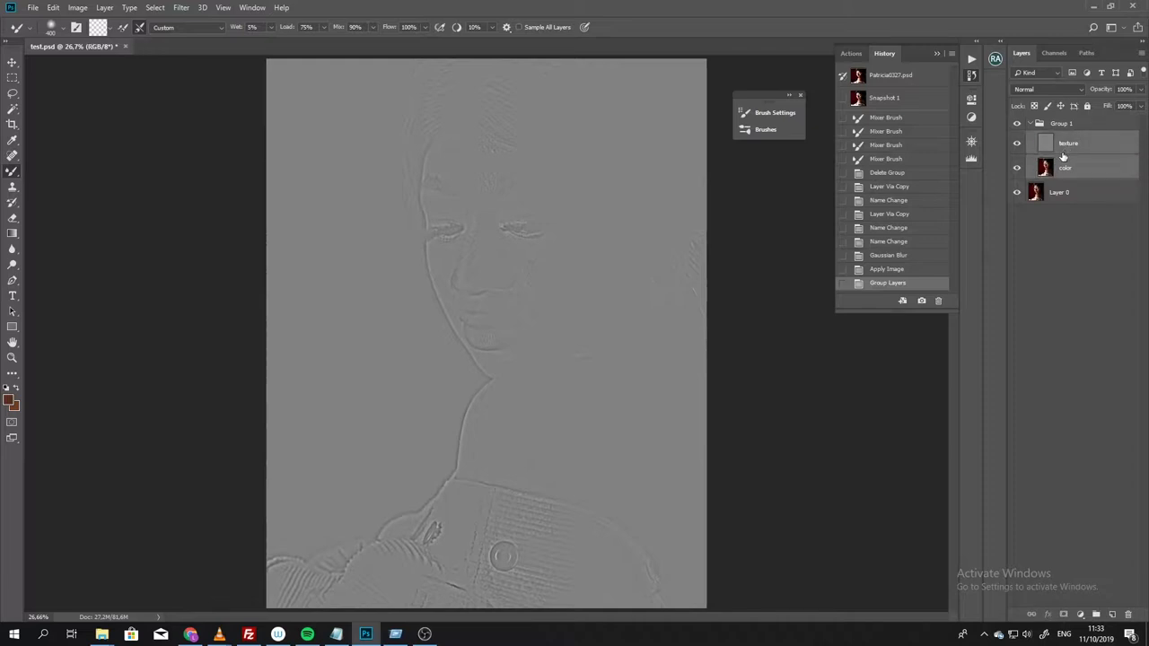
double_click(1062, 124)
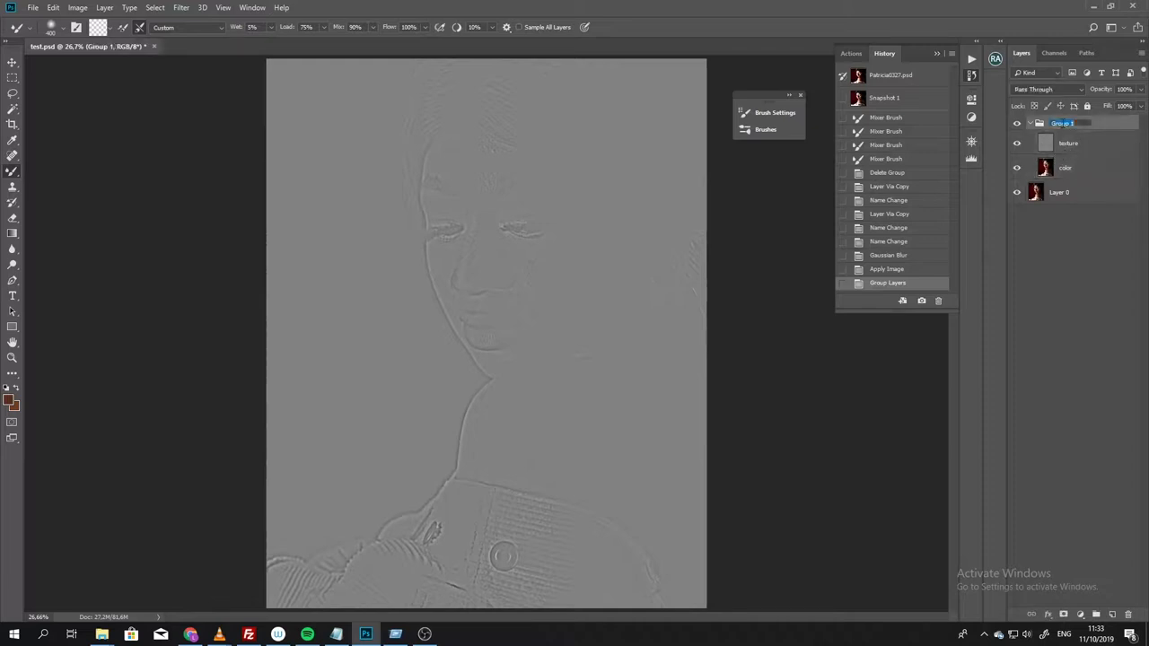
type("Image")
key("BackSpace")
key("BackSpace")
key("BackSpace")
key("BackSpace")
key("BackSpace")
type("back ground blur")
key("Return")
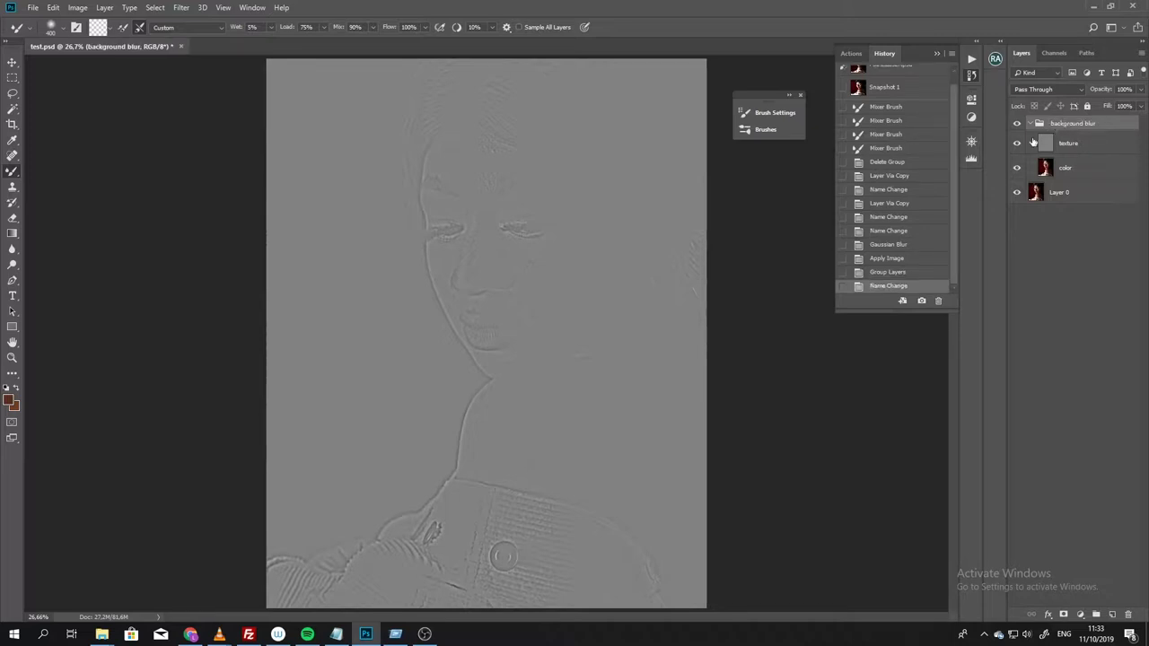
Step: Set the texture layer's blend mode to Linear Light, then hide the group to compare
left_click(1066, 145)
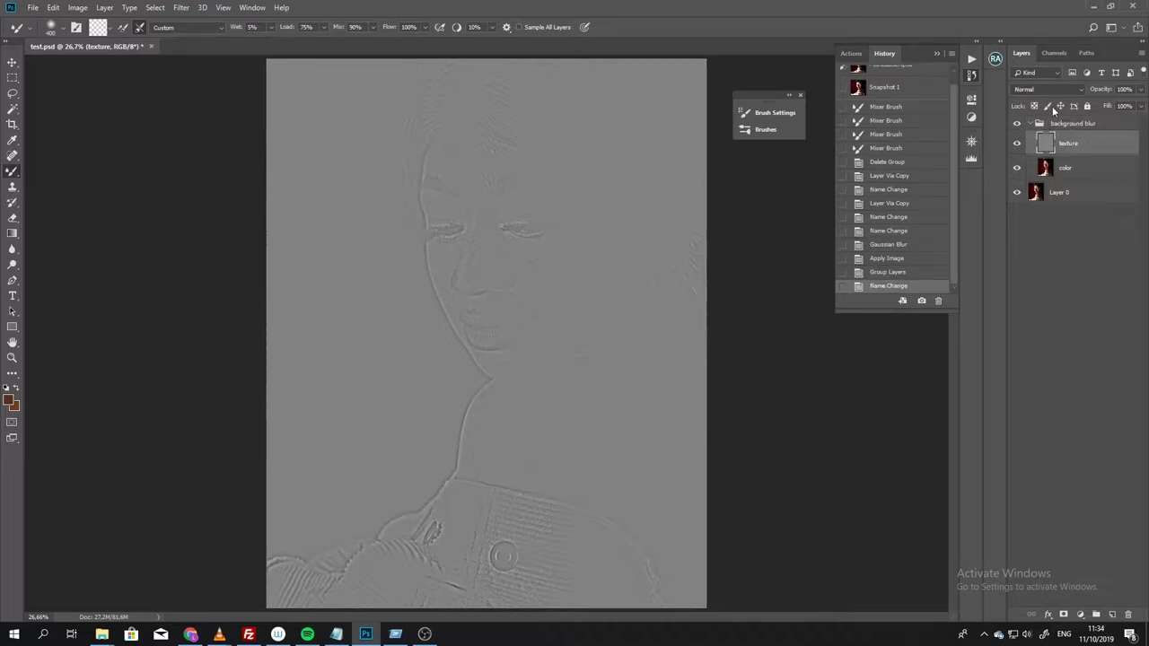
left_click(1047, 90)
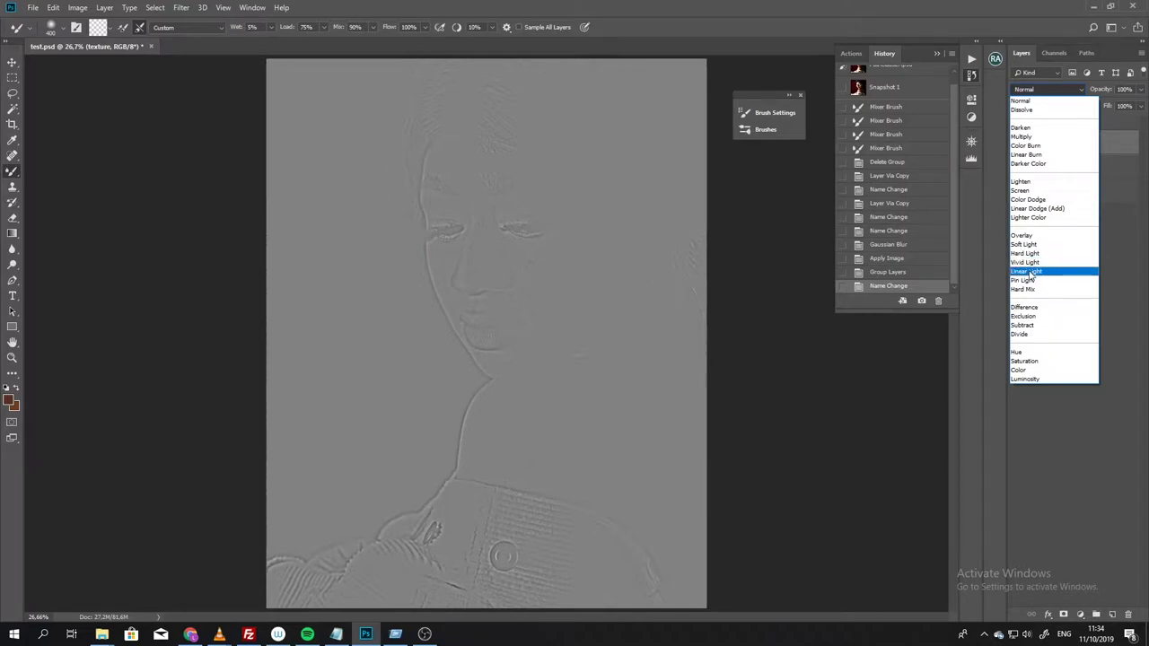
left_click(1029, 271)
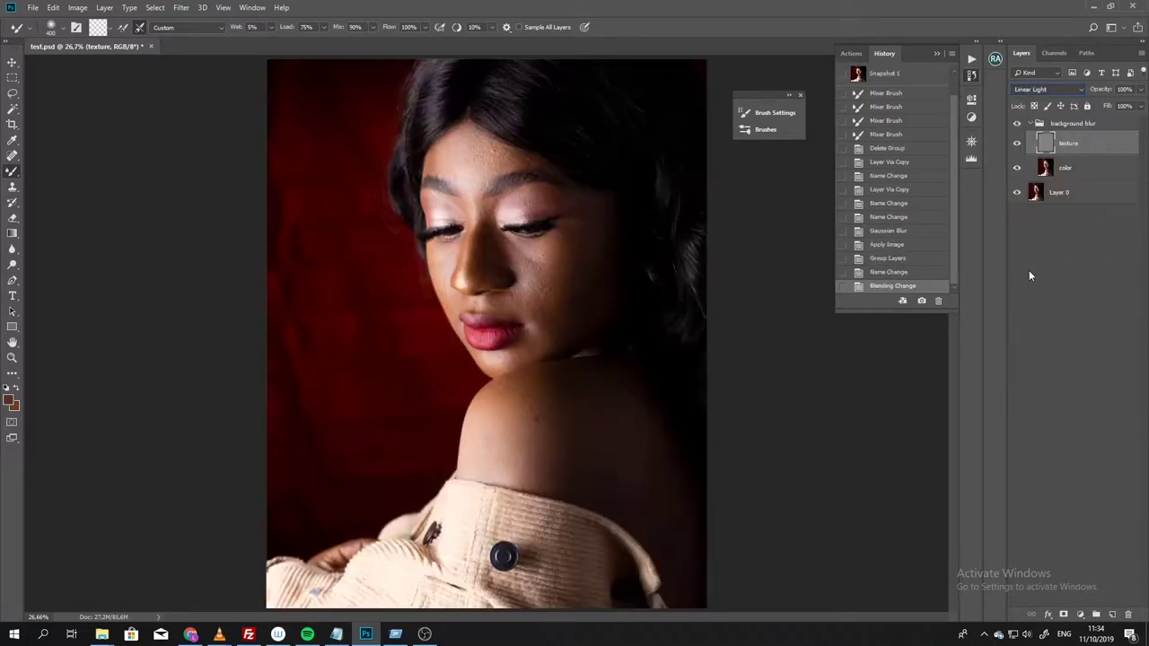
left_click(1017, 125)
Step: Show the background blur group again, then delete the group
left_click(1016, 125)
left_click(1030, 123)
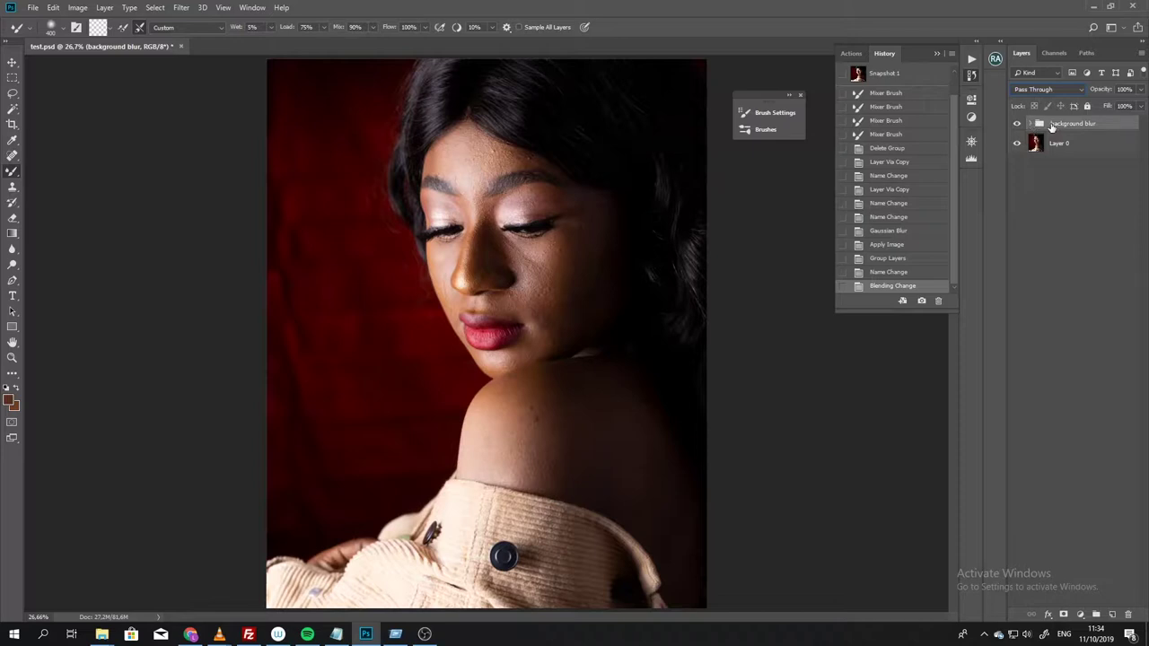
left_click_drag(1054, 126, 1128, 615)
left_click(921, 302)
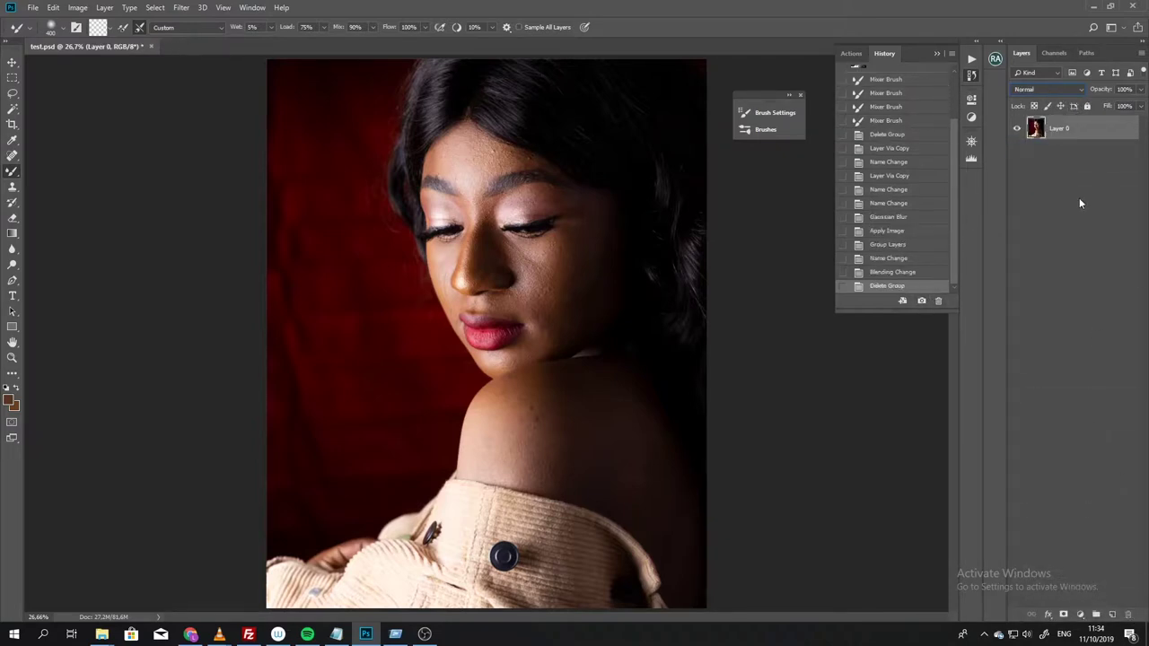
Step: Rename Layer 0 to 'Background'
double_click(1058, 129)
key("BackSpace")
type("Background")
key("Return")
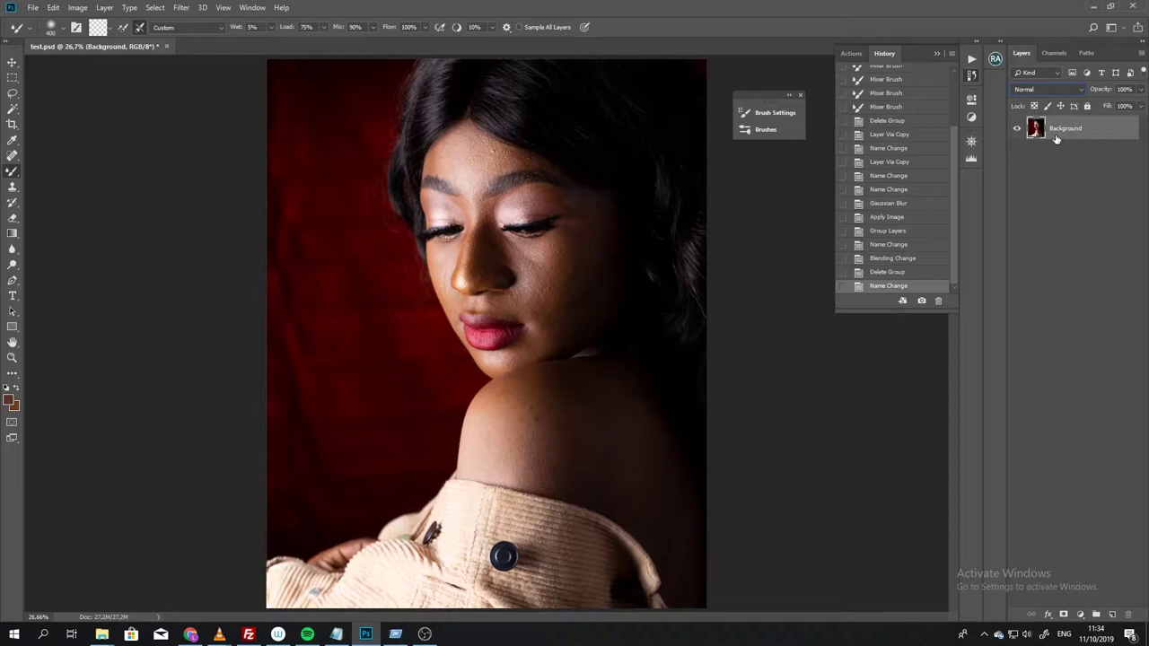
Step: Run the Frequency Separation 16bit action, accept its blur, and hide the High Frequency layer
left_click(846, 53)
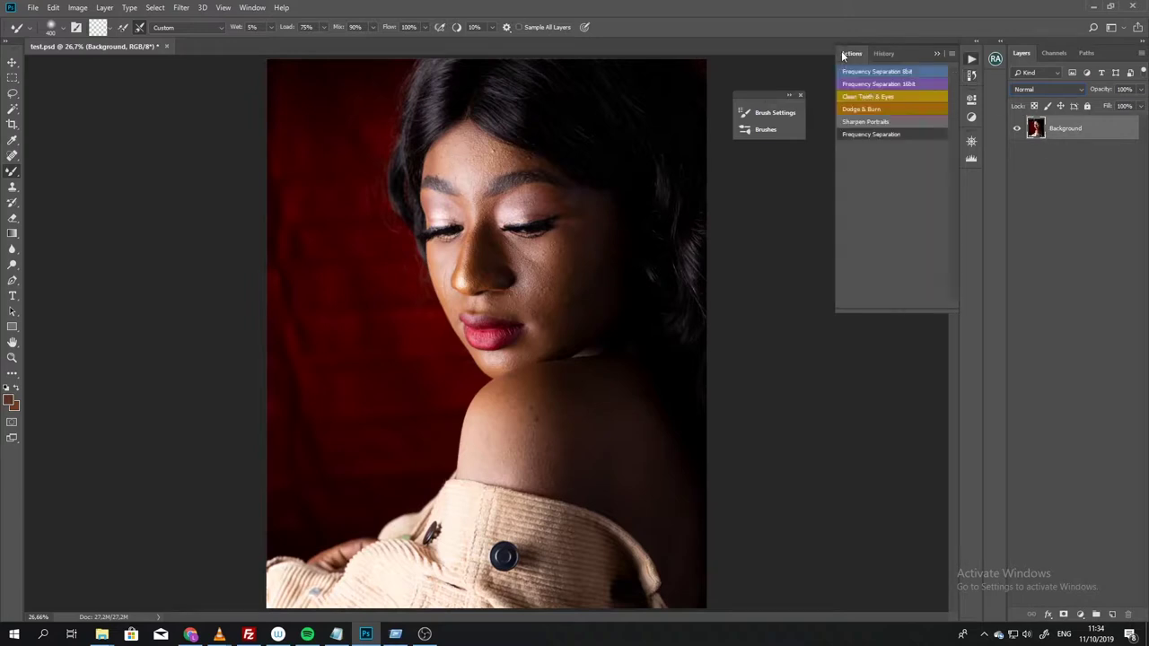
left_click(908, 83)
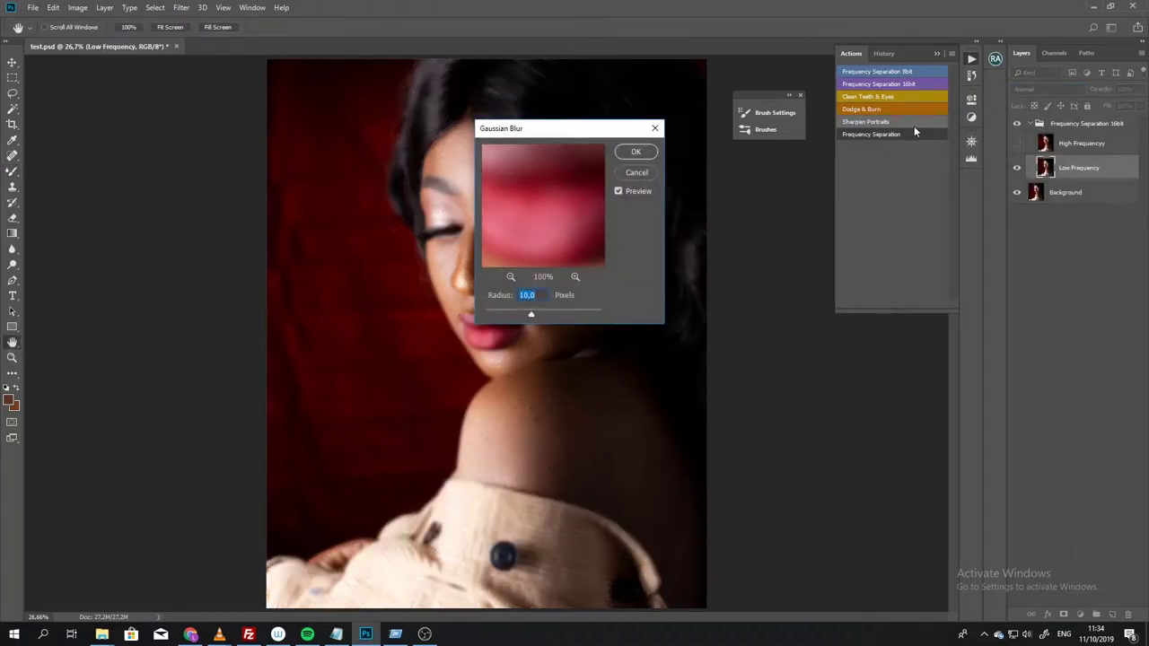
key("Return")
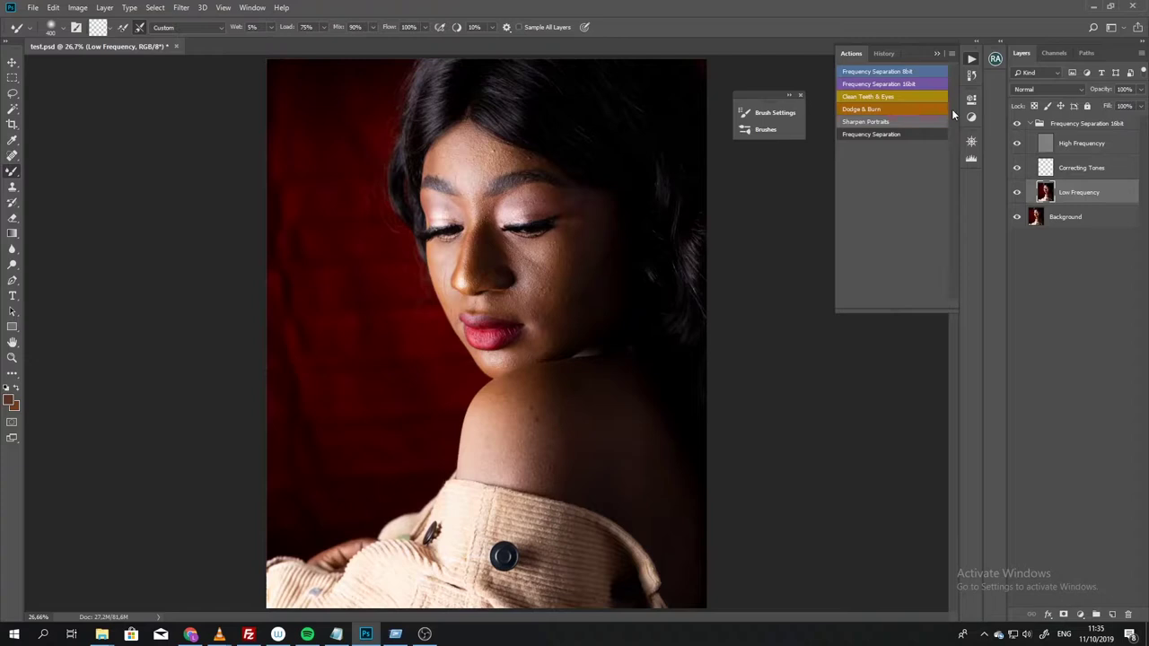
left_click(1017, 145)
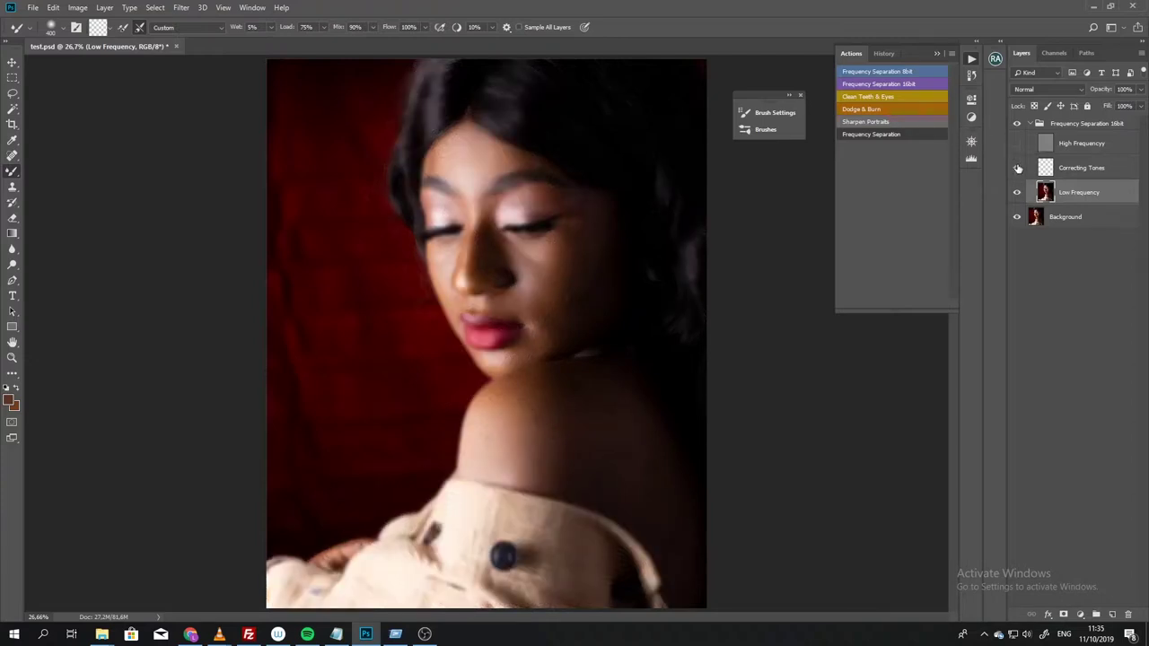
left_click(1017, 168)
Step: Zoom out to the whole portrait and select the Mixer Brush Tool
key("z")
mouse_move(341, 224)
left_mouse_down()
mouse_move(413, 193)
mouse_move(374, 197)
left_mouse_up()
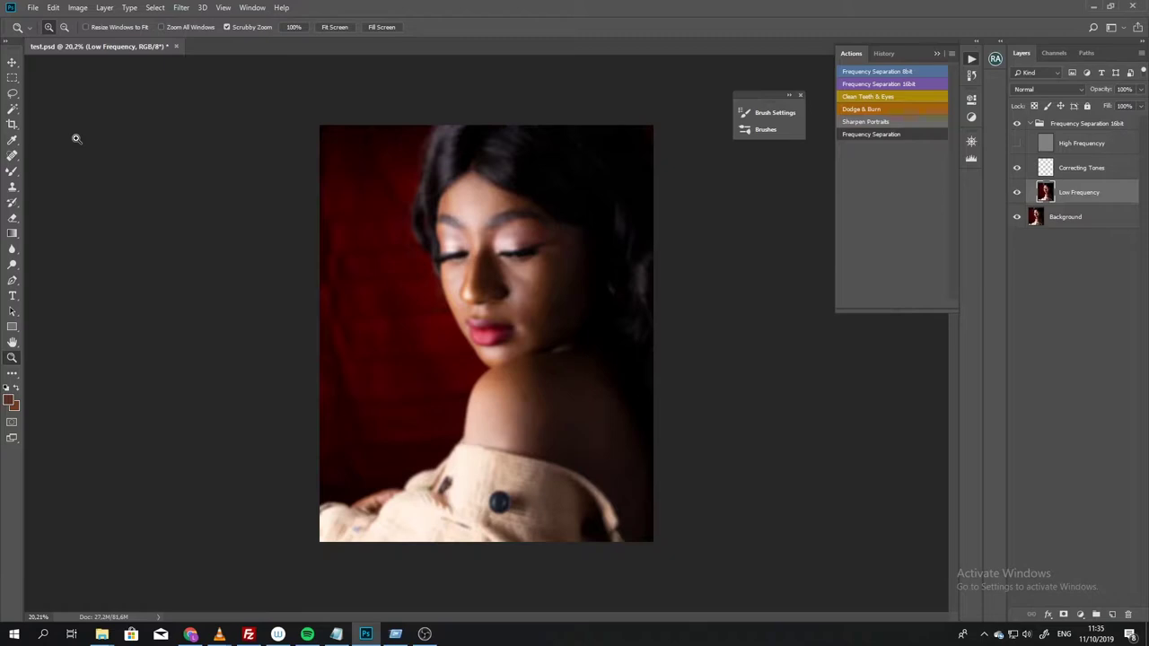
left_click(11, 176)
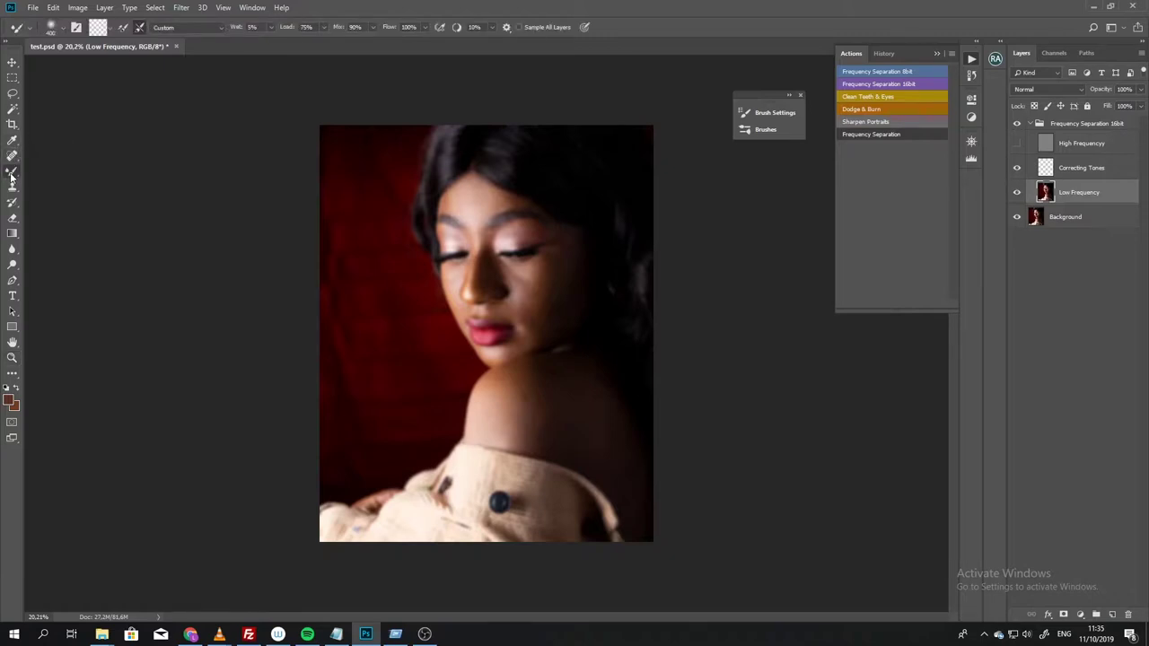
right_click(11, 176)
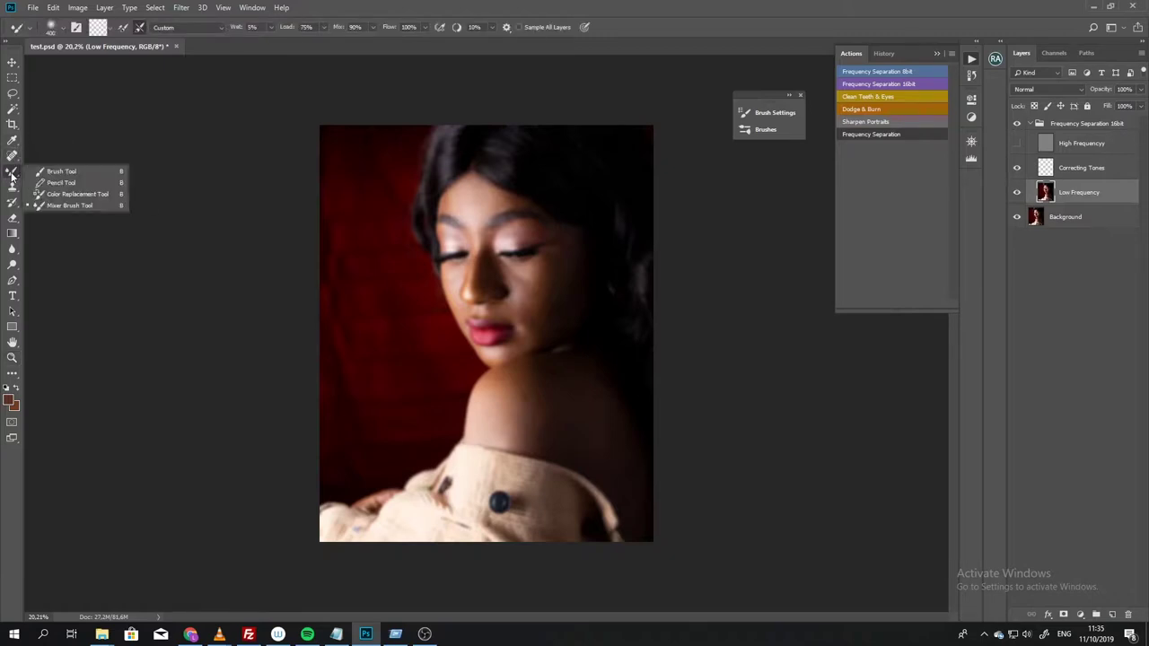
left_click(41, 207)
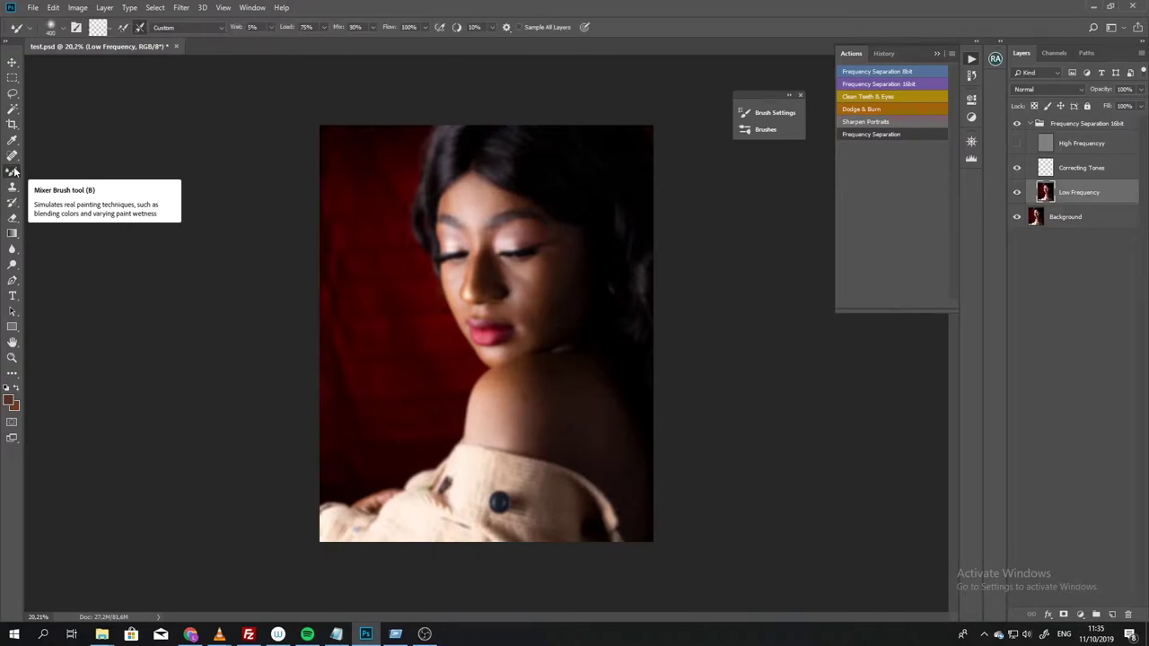
right_click(12, 173)
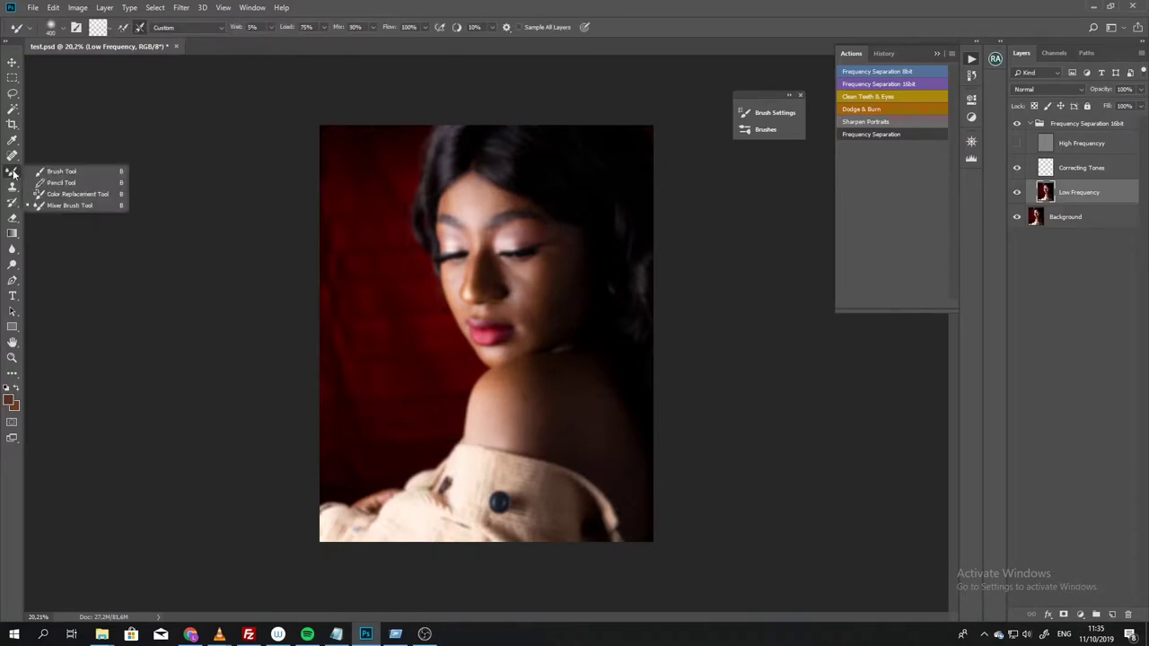
left_click(48, 207)
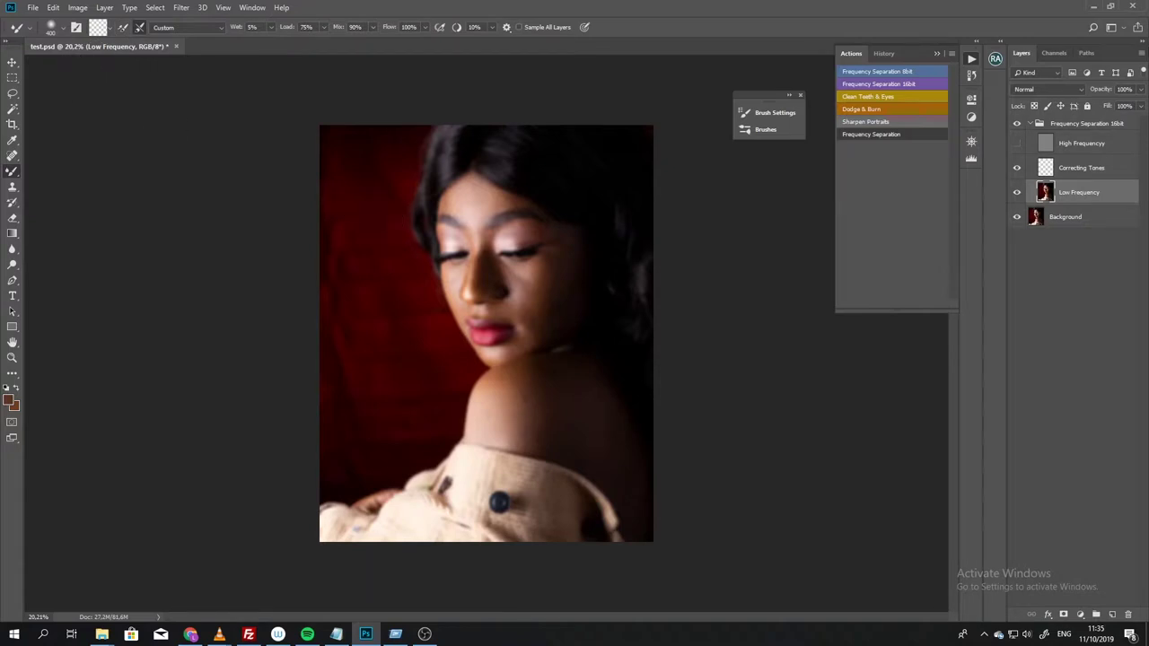
Step: Zoom in on the face and backdrop and enlarge the Mixer Brush to roughly 500 px
key("z")
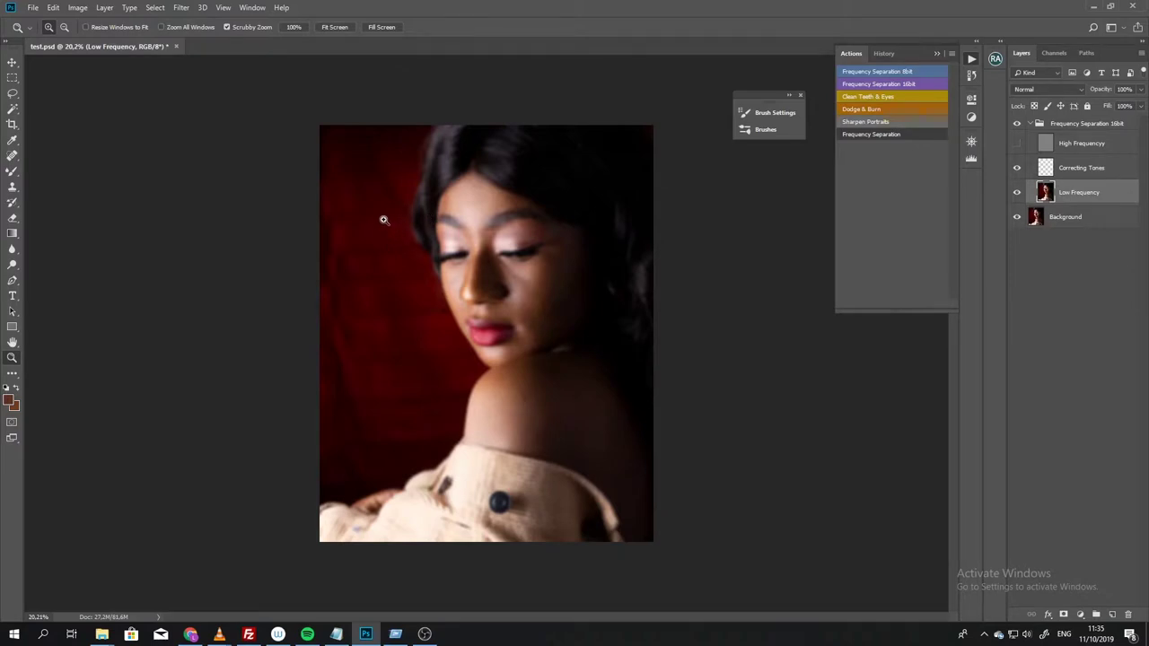
left_click_drag(359, 217, 465, 283)
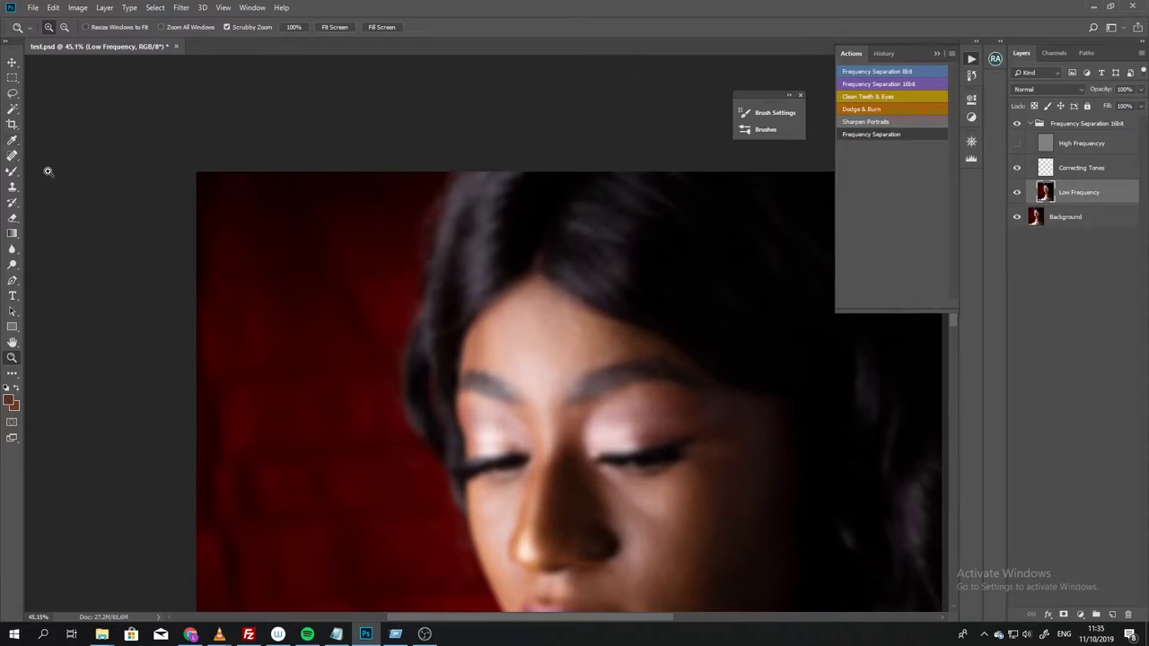
left_click(13, 173)
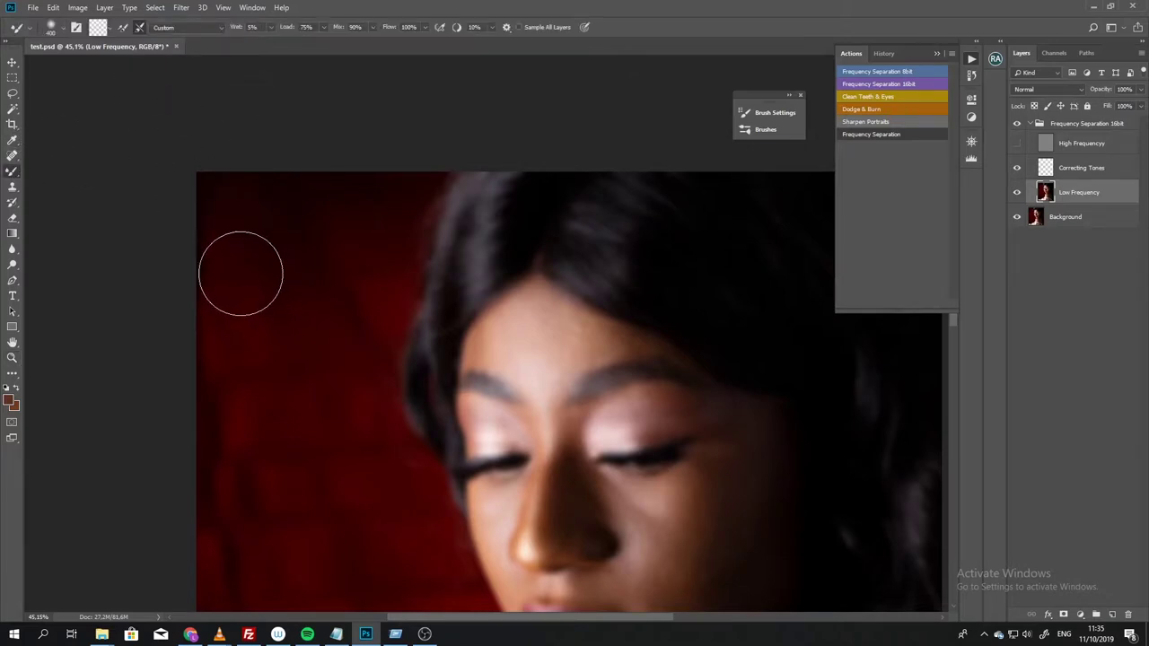
key("bracketleft")
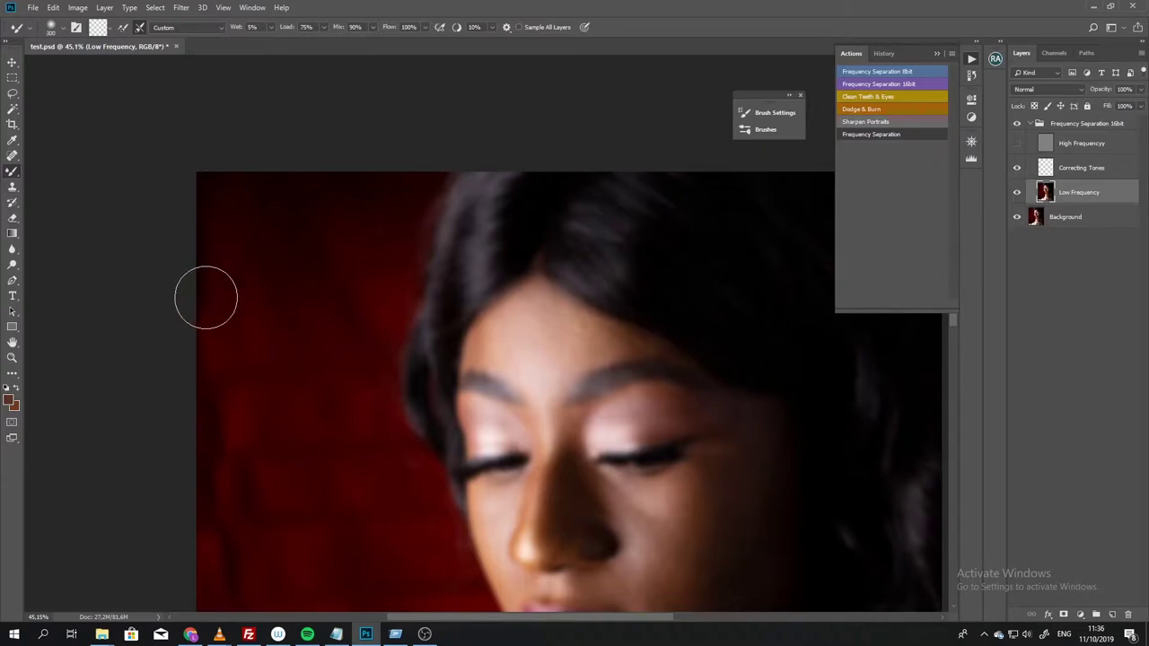
key("bracketleft")
key("bracketright")
key("bracketright")
key("bracketright")
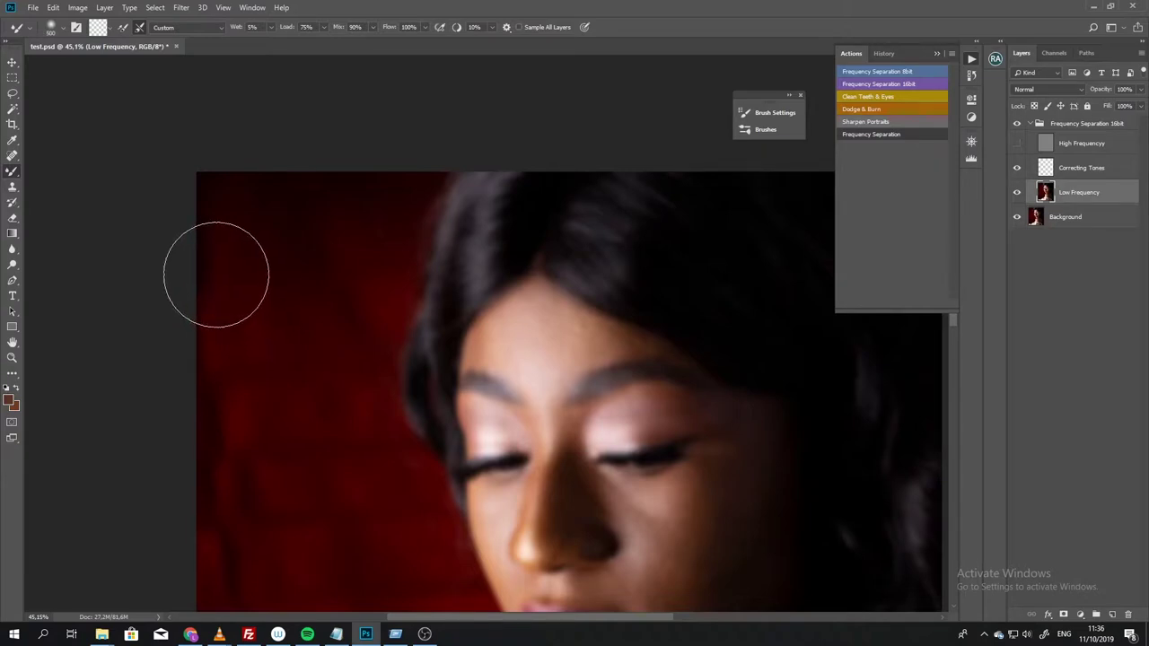
key("bracketleft")
key("bracketleft")
key("bracketleft")
key("bracketleft")
key("bracketleft")
key("bracketright")
key("bracketright")
key("bracketright")
key("bracketright")
key("bracketright")
key("bracketright")
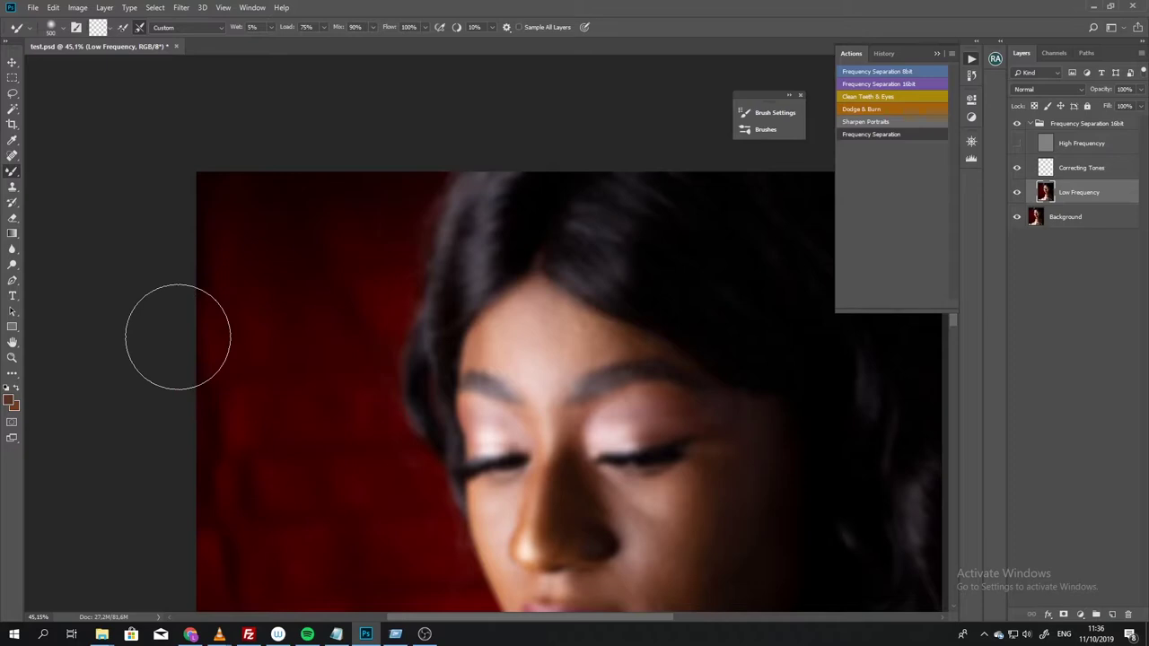
key("alt")
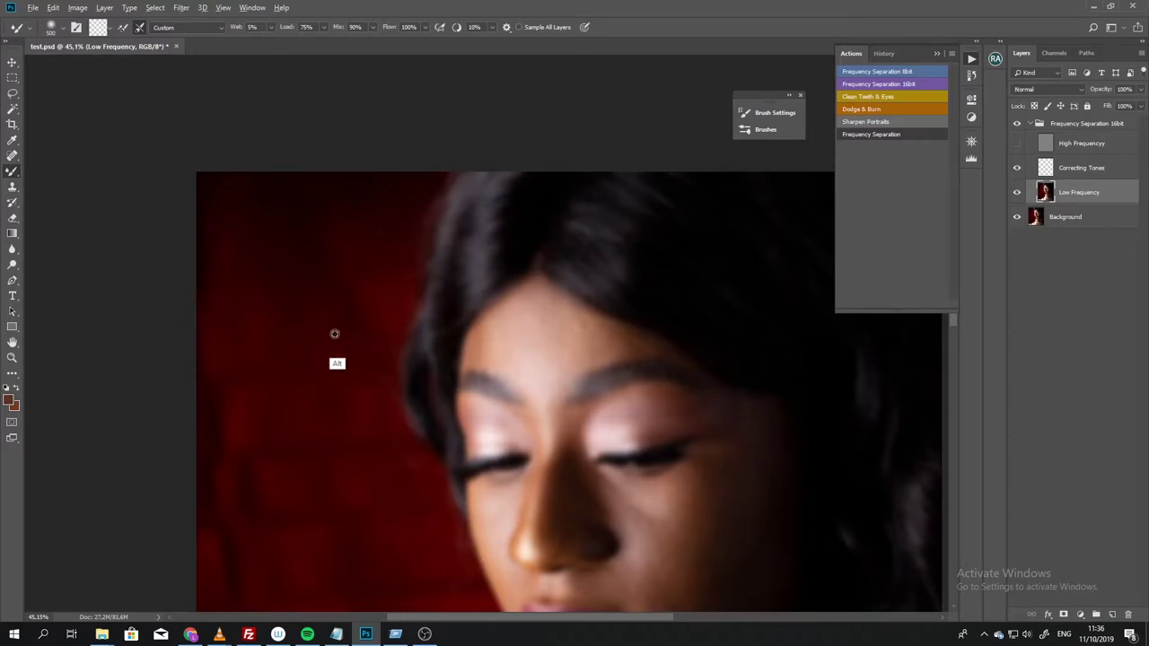
mouse_move(334, 331)
left_mouse_down()
mouse_move(313, 328)
mouse_move(403, 324)
mouse_move(348, 334)
mouse_move(351, 126)
mouse_move(382, 557)
mouse_move(339, 277)
mouse_move(354, 341)
mouse_move(341, 290)
left_mouse_up()
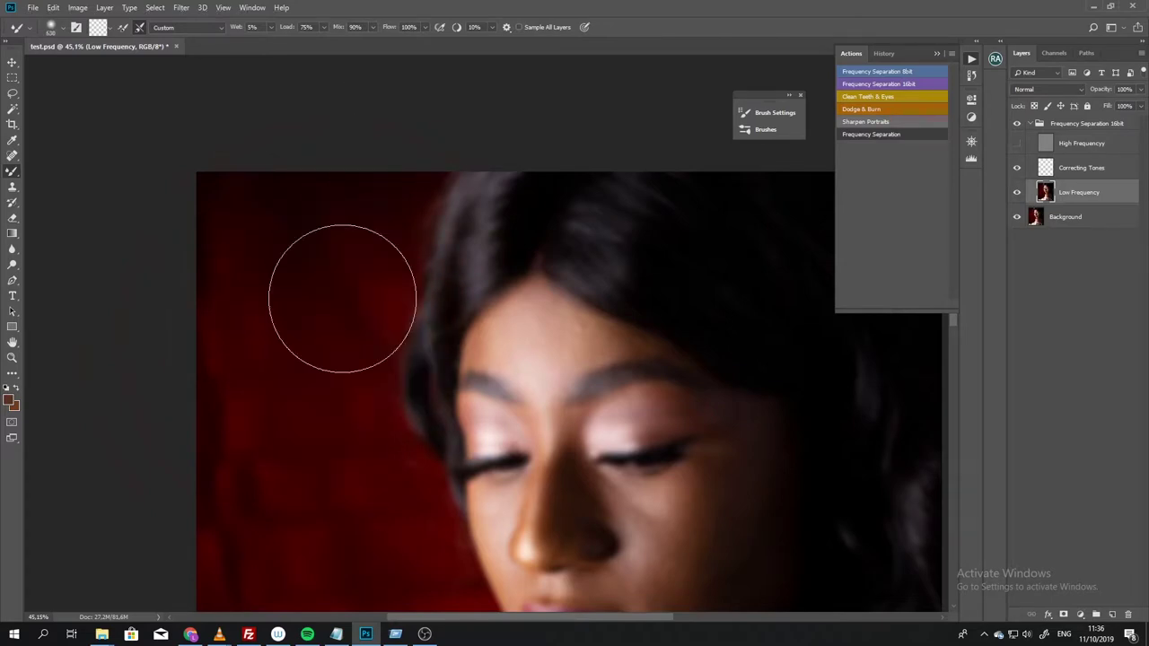
key("bracketleft")
key("bracketleft")
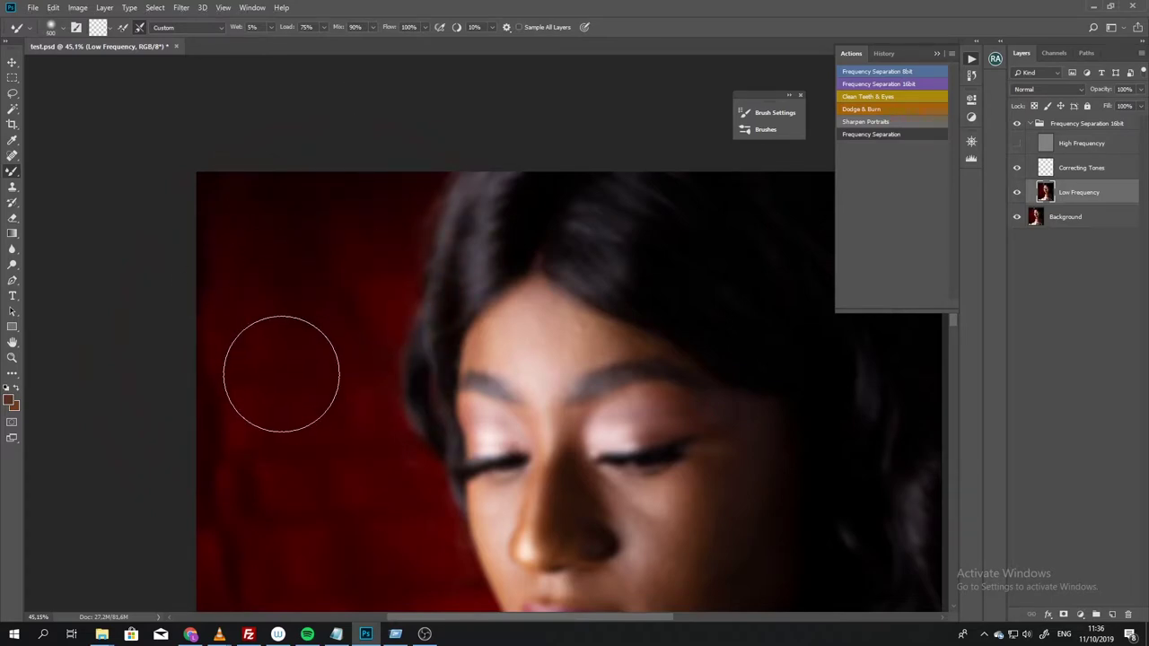
Step: Smooth the red backdrop left of the face with a Mixer Brush stroke
left_click_drag(305, 352, 267, 264)
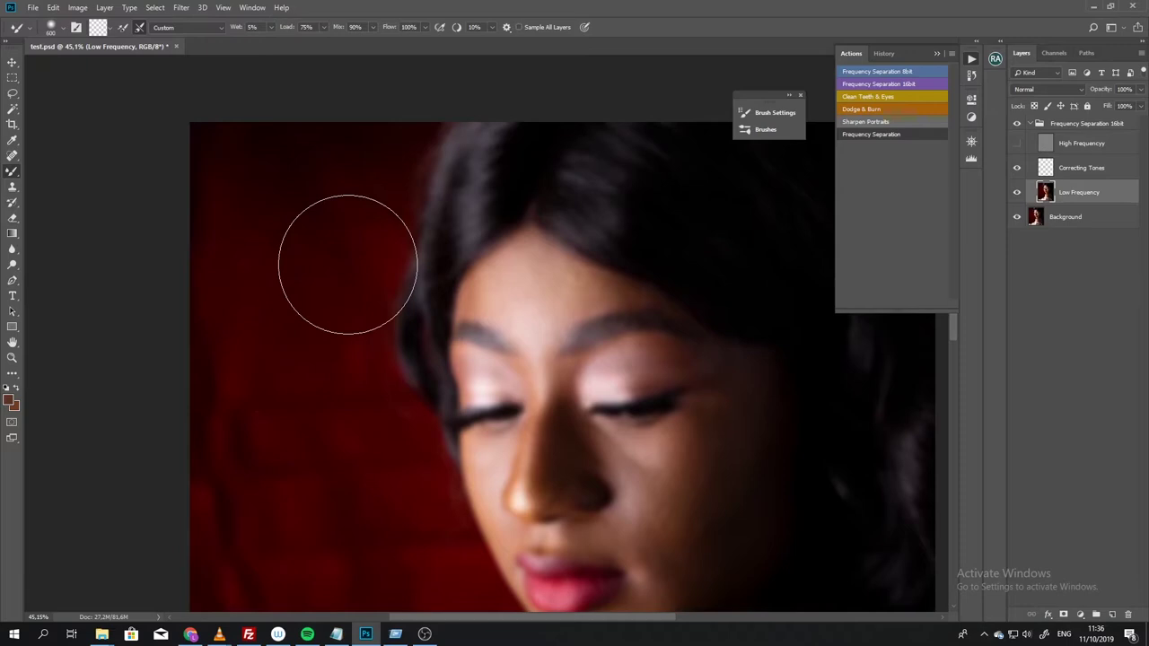
left_click_drag(213, 383, 212, 275)
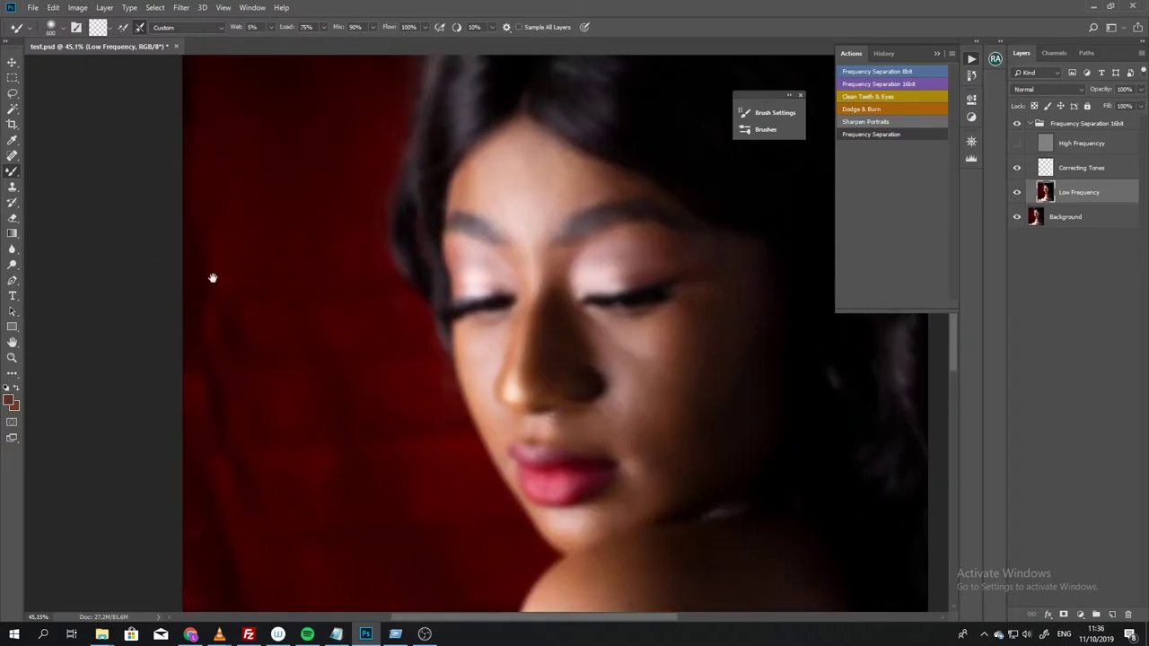
left_click_drag(272, 302, 230, 316)
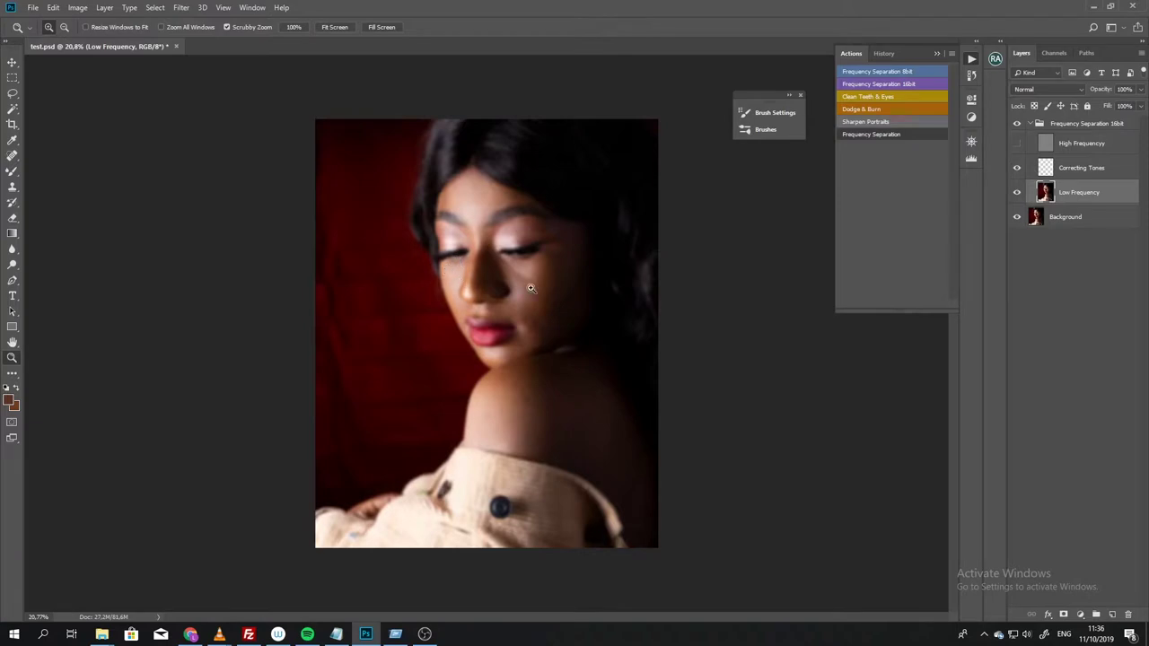
key("b")
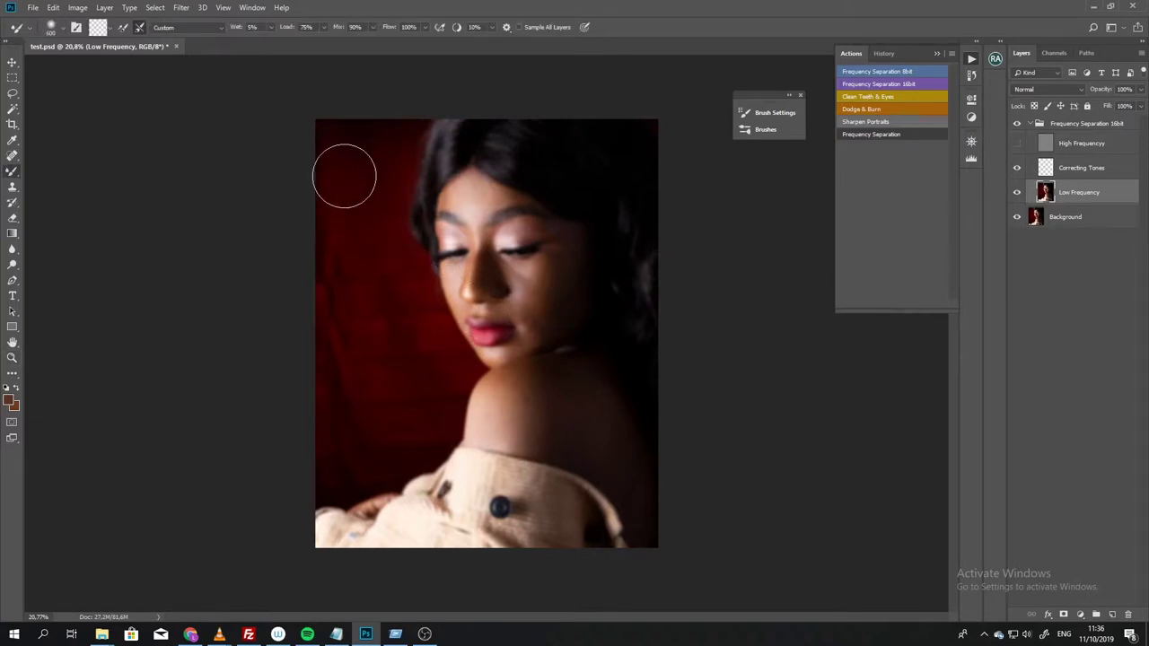
mouse_move(372, 223)
left_mouse_down()
mouse_move(396, 303)
mouse_move(352, 330)
mouse_move(356, 268)
mouse_move(338, 226)
mouse_move(339, 291)
mouse_move(350, 278)
mouse_move(362, 357)
mouse_move(380, 328)
mouse_move(358, 171)
mouse_move(383, 139)
mouse_move(385, 332)
mouse_move(396, 345)
mouse_move(409, 302)
mouse_move(417, 337)
mouse_move(380, 240)
mouse_move(402, 314)
mouse_move(412, 308)
mouse_move(397, 298)
mouse_move(396, 366)
mouse_move(343, 379)
mouse_move(329, 416)
mouse_move(339, 401)
mouse_move(339, 438)
mouse_move(359, 438)
mouse_move(353, 459)
mouse_move(384, 441)
mouse_move(403, 387)
left_mouse_up()
Step: Zoom toward the face and shoulder and reset the brush size to 500
key("z")
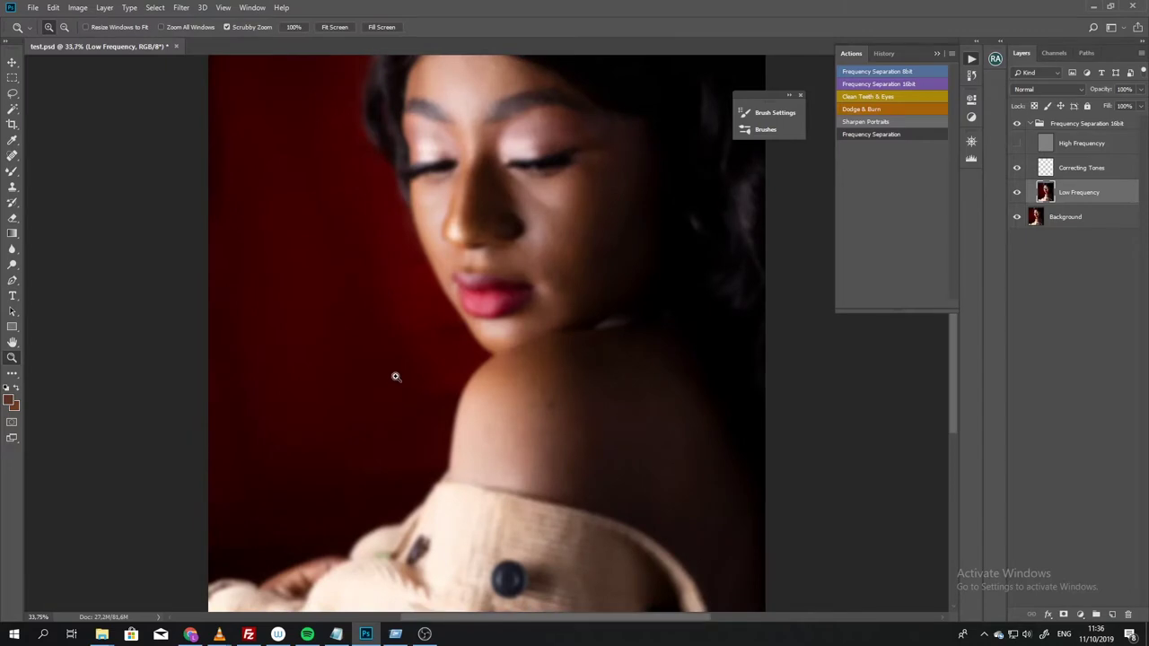
key("b")
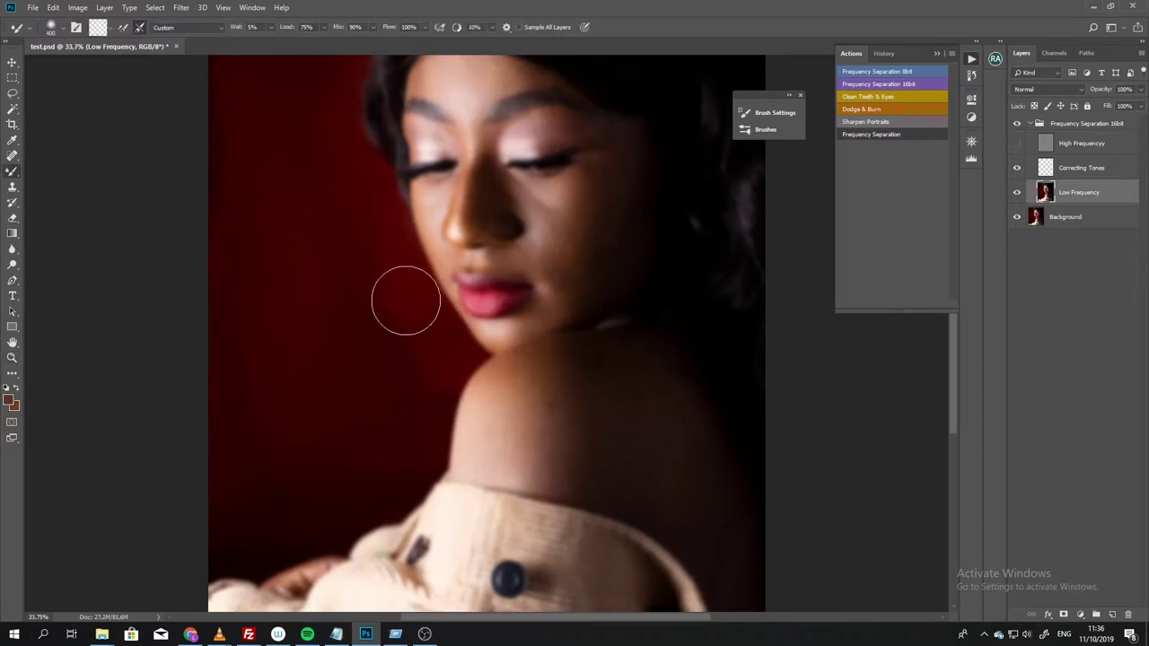
key("bracketleft")
key("bracketleft")
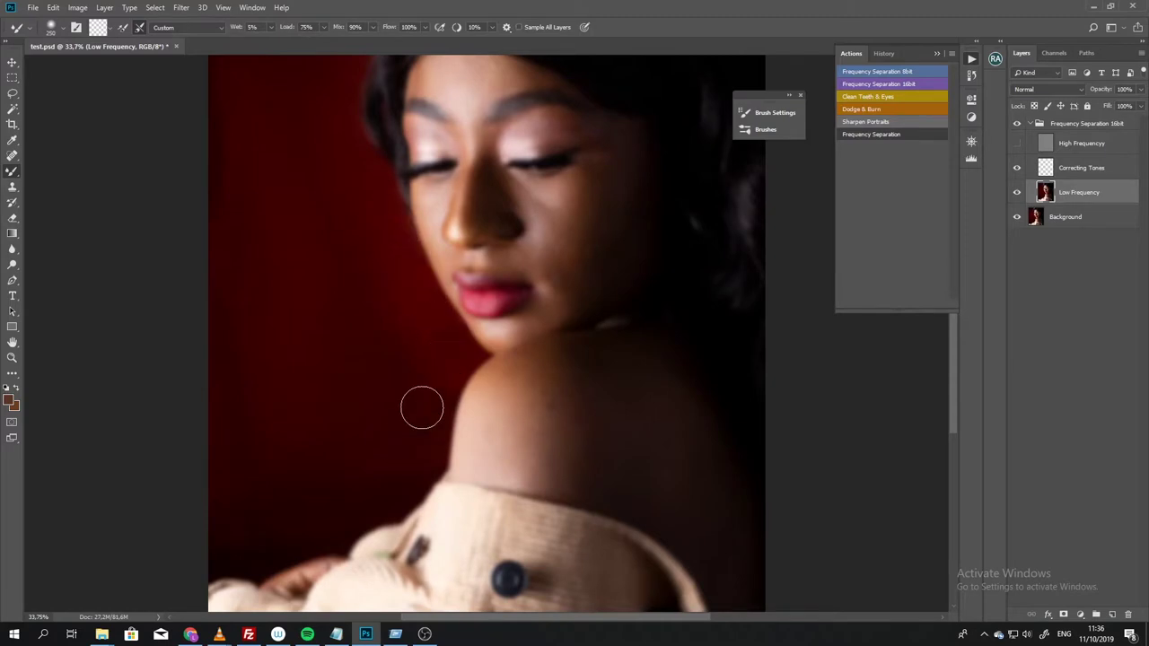
key("bracketright")
key("bracketright")
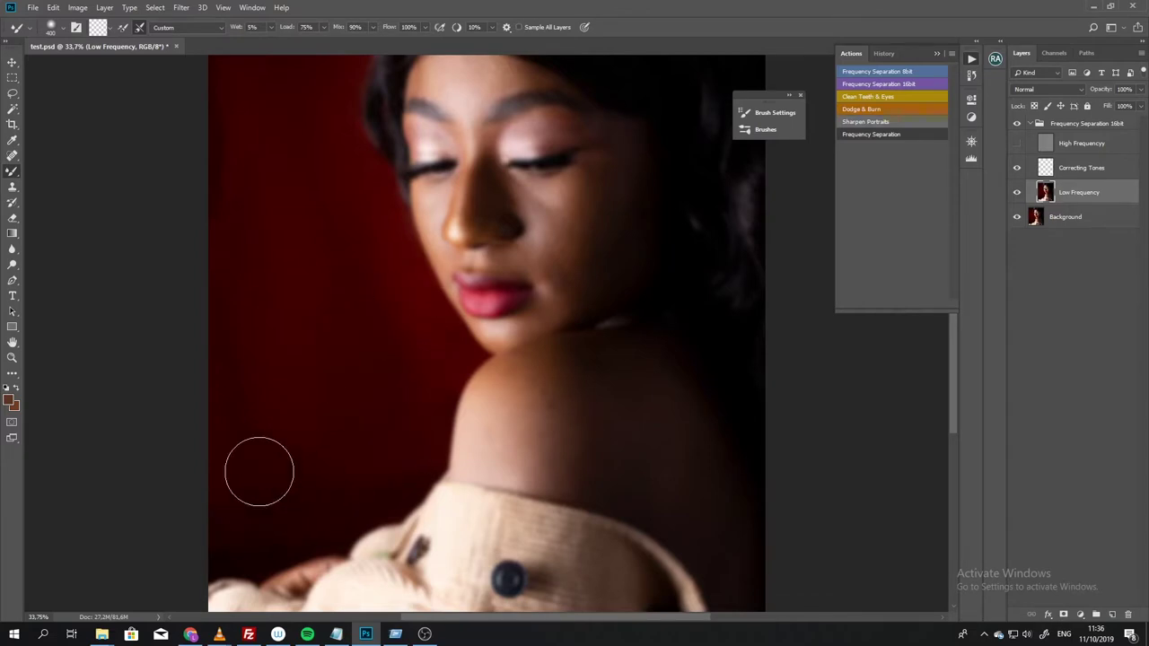
key("bracketright")
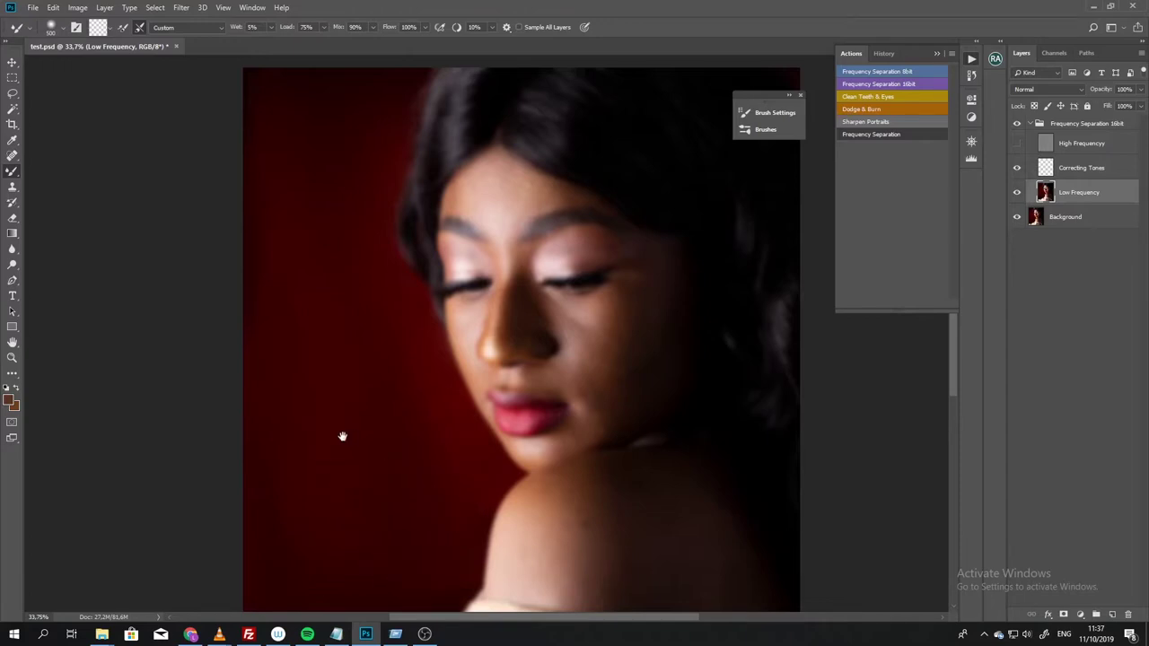
left_click_drag(341, 437, 328, 293)
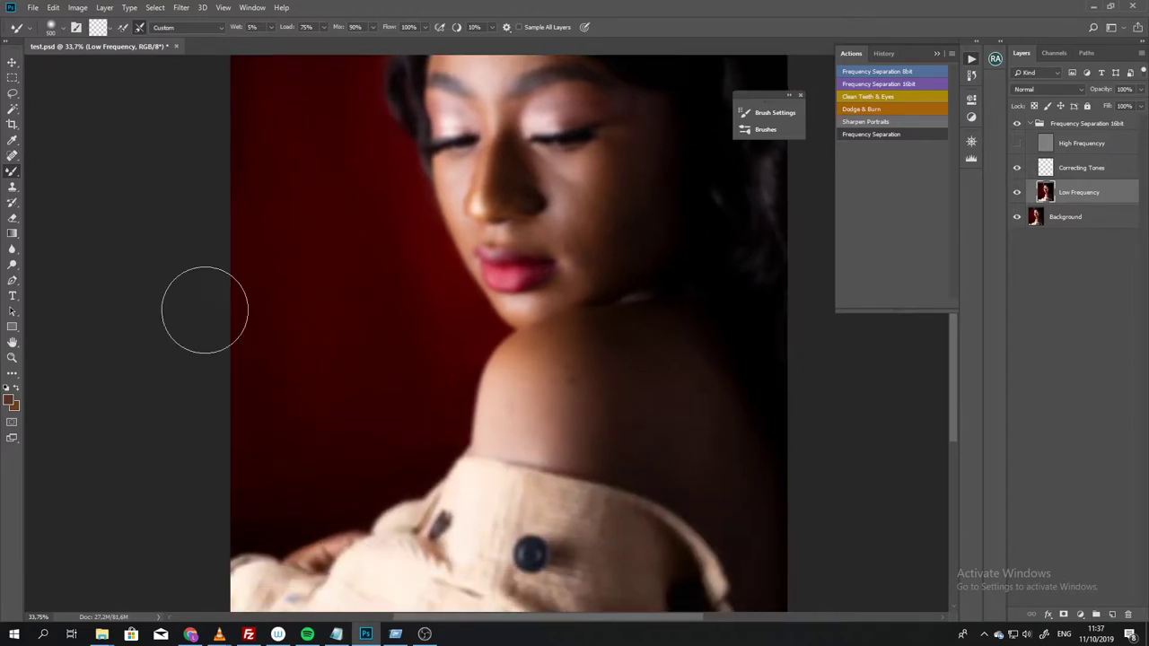
scroll(240, 350, "down", 2)
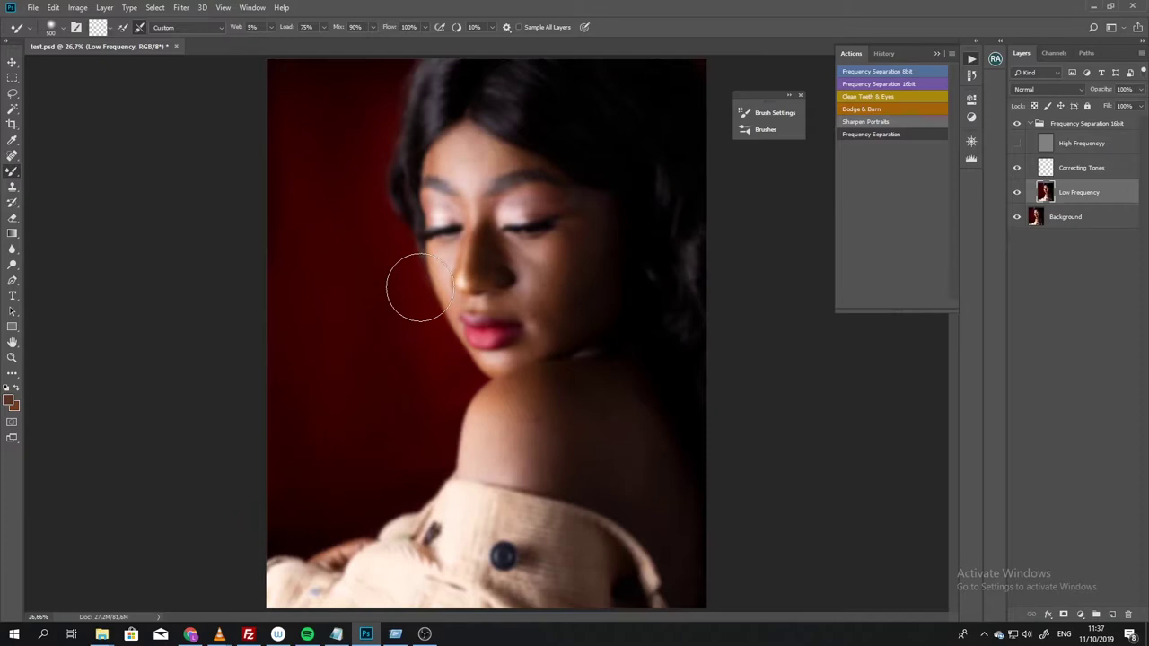
Step: Turn the High Frequency layer back on to restore the sharp portrait detail
left_click(1016, 144)
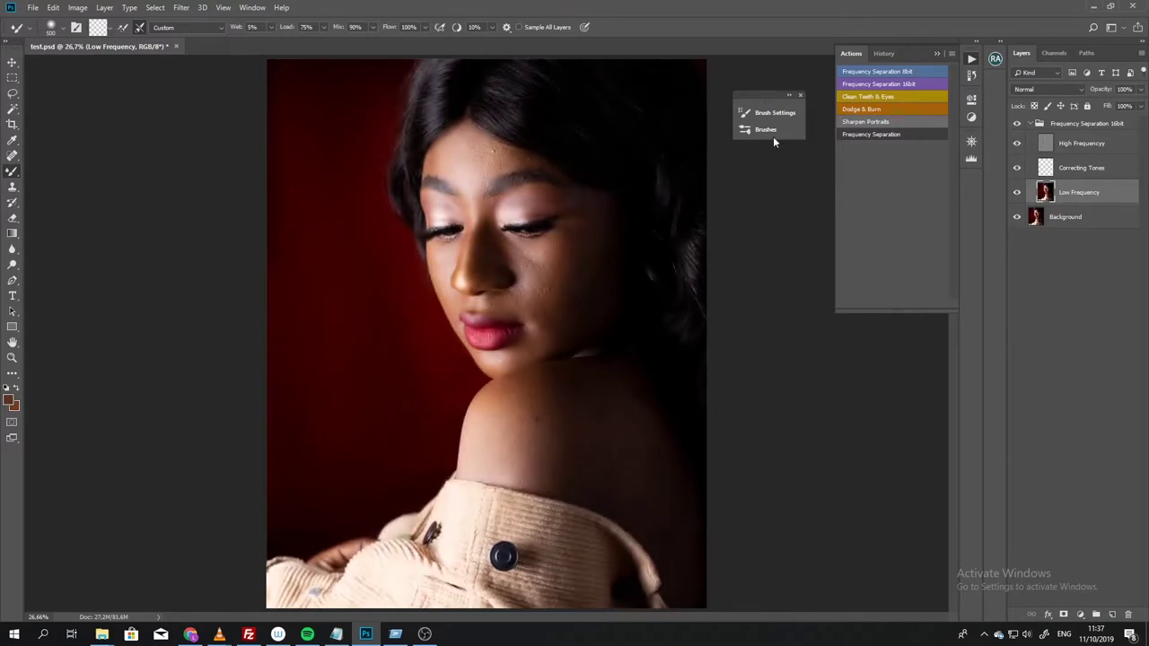
scroll(558, 291, "down", 1)
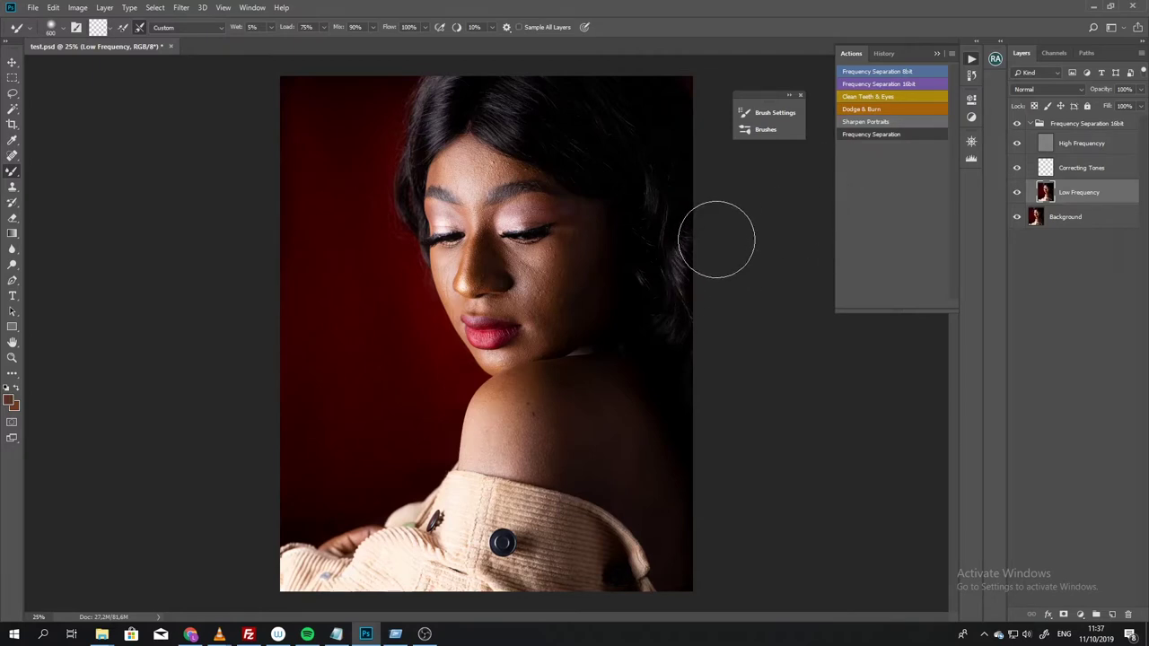
Step: Delete the Frequency Separation 16bit group and duplicate the Background layer
left_click(885, 54)
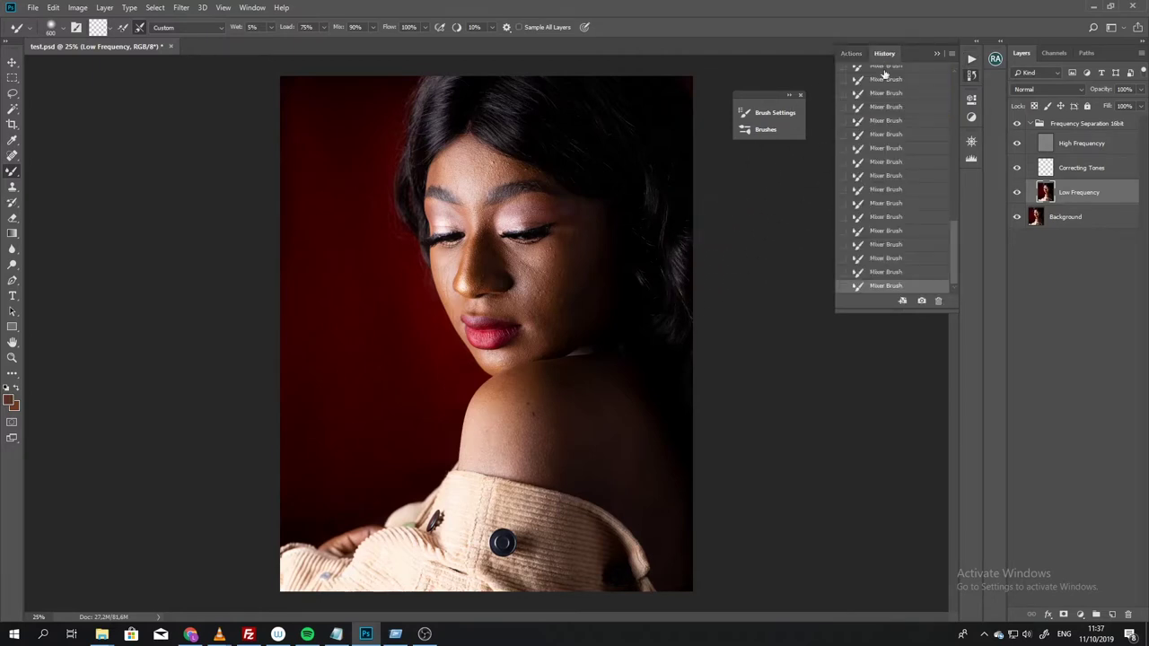
left_click(936, 54)
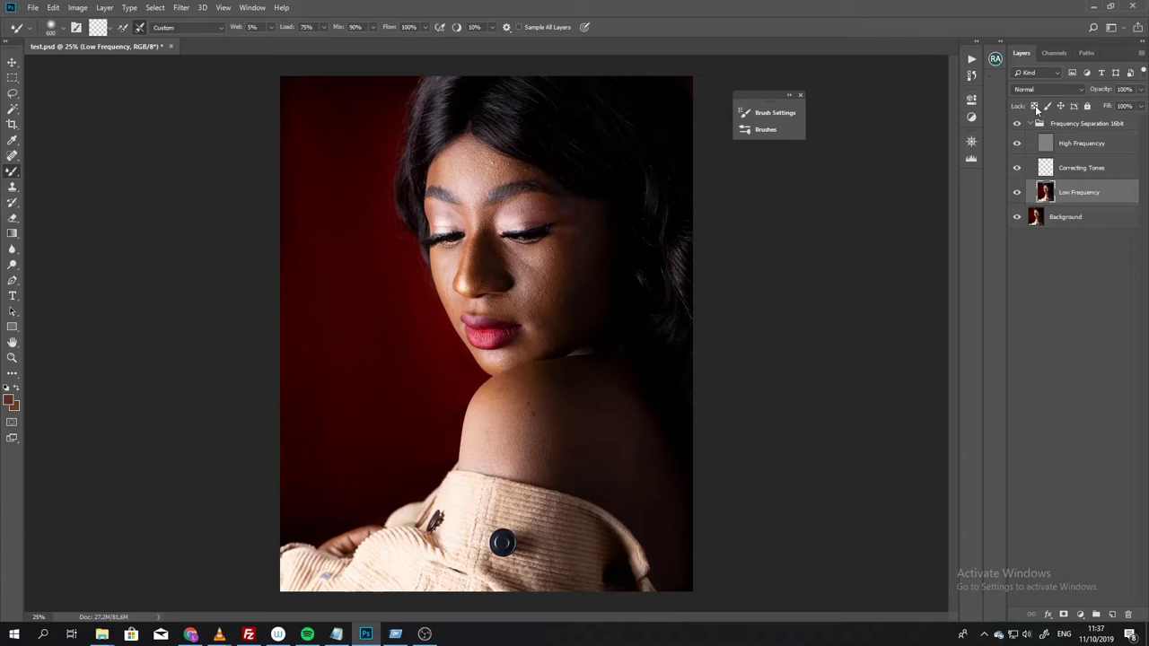
left_click_drag(1054, 126, 1130, 615)
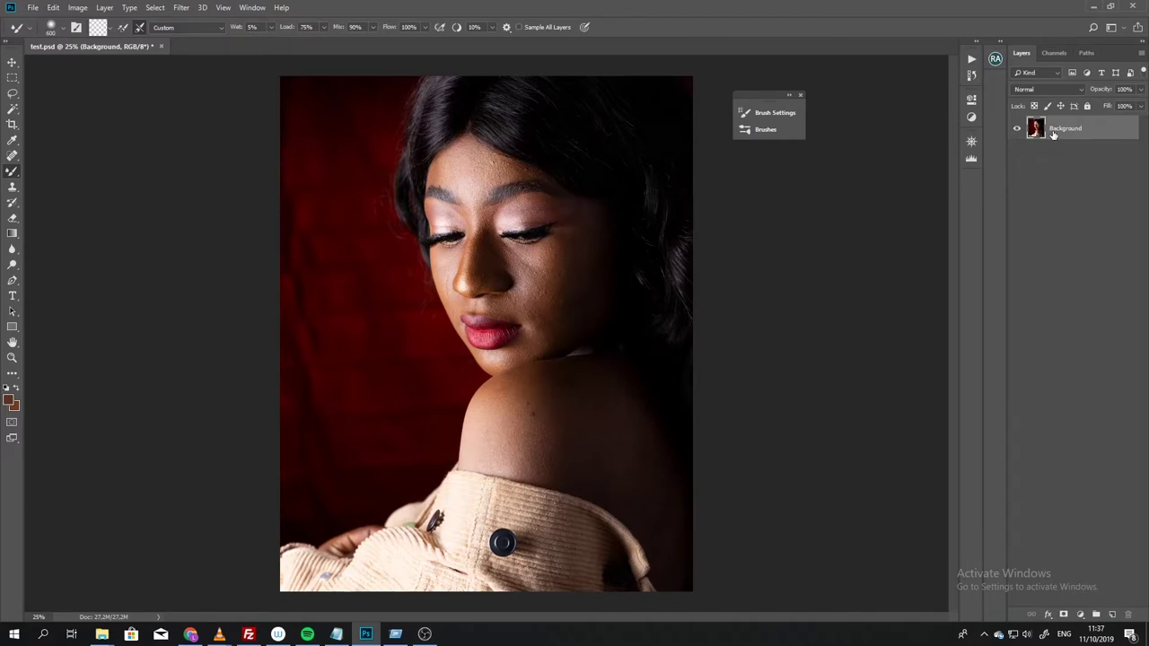
key("ctrl+j")
Step: Browse the Filter menu and dismiss it without applying a filter
left_click(181, 9)
mouse_move(233, 147)
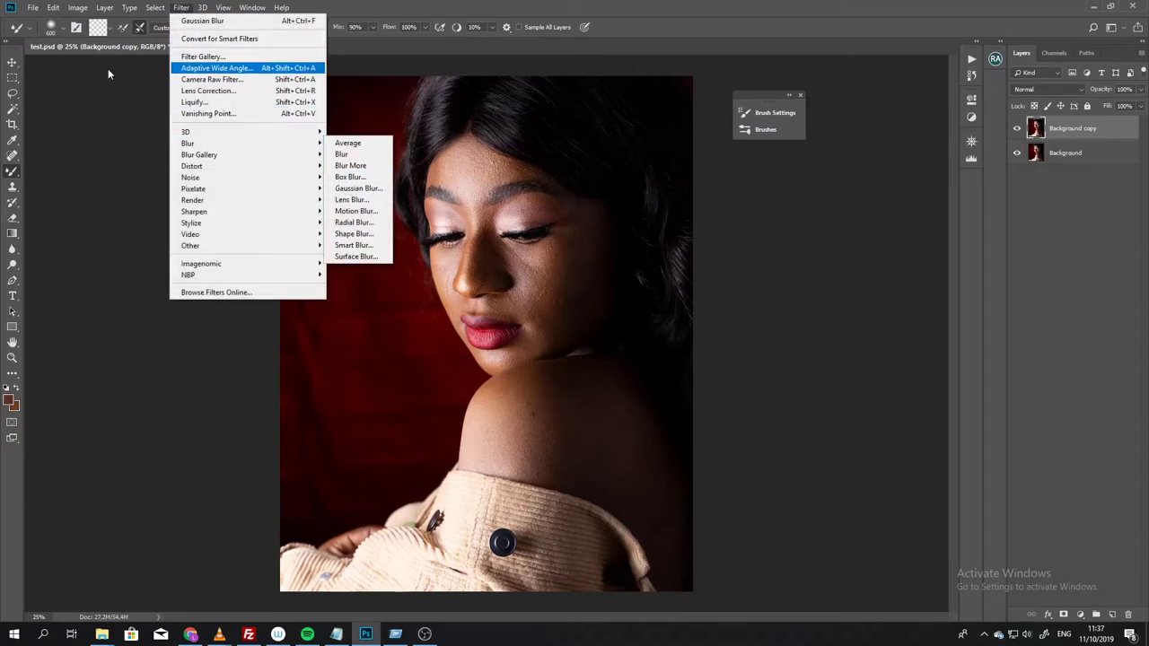
left_click(37, 53)
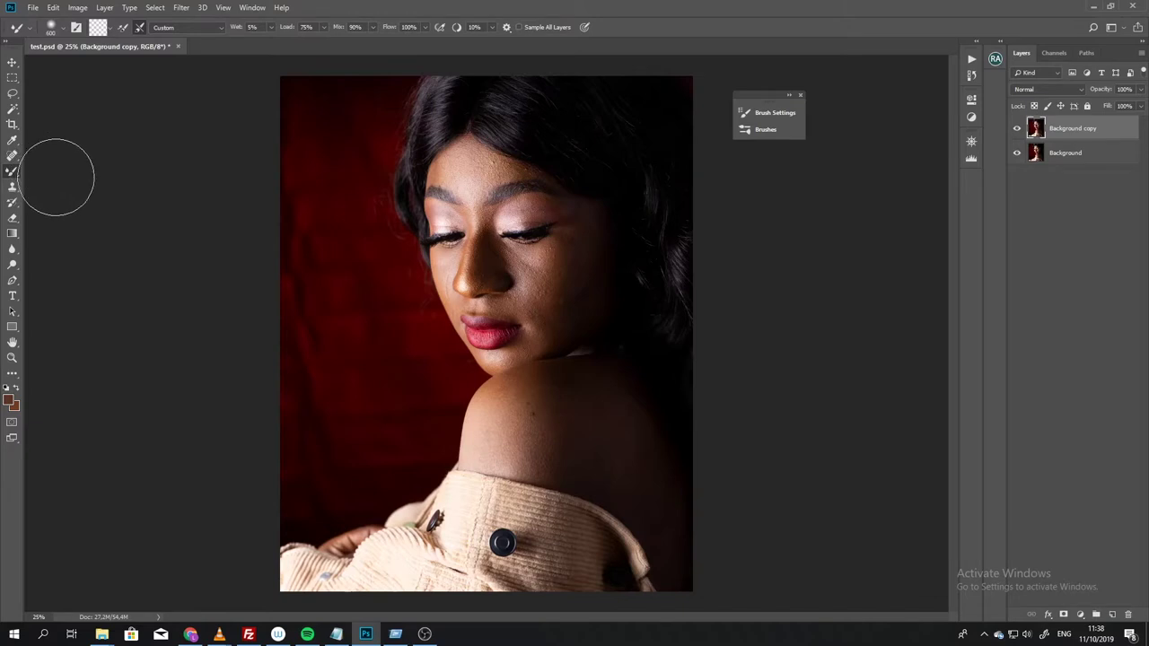
Step: Draw a Lasso selection tracing the woman's hair and shoulder down to the bottom-left corner
left_click(12, 63)
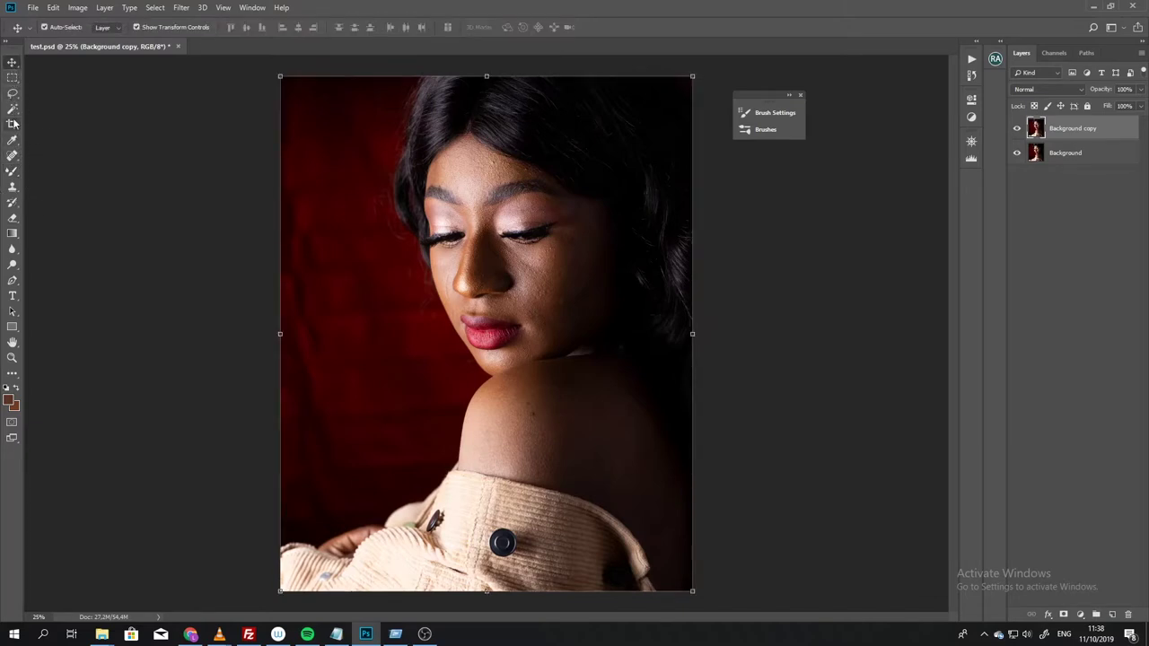
left_click(13, 109)
left_click(12, 78)
left_click(12, 93)
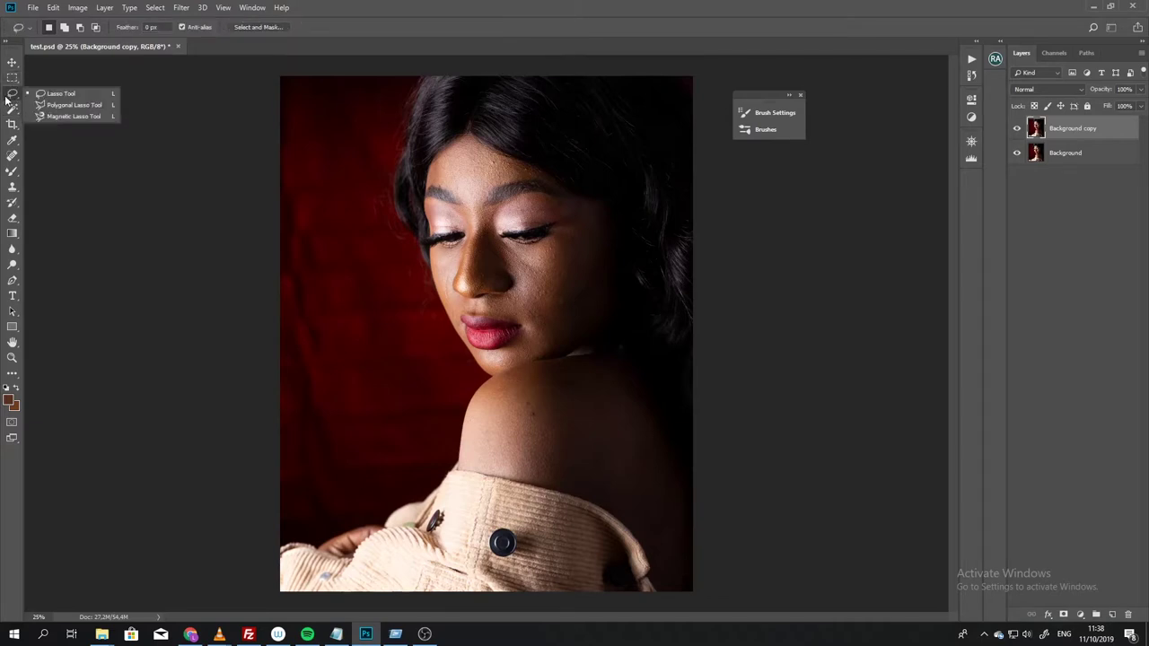
left_click(38, 99)
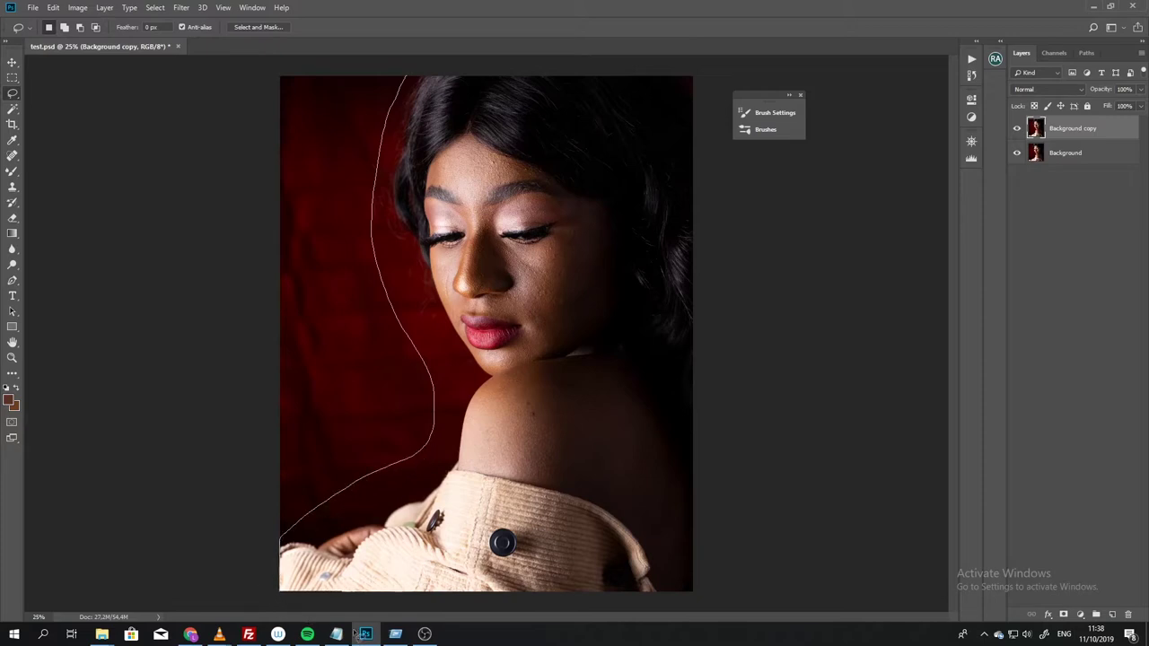
mouse_move(731, 616)
left_mouse_down()
mouse_move(757, 447)
mouse_move(759, 277)
left_mouse_up()
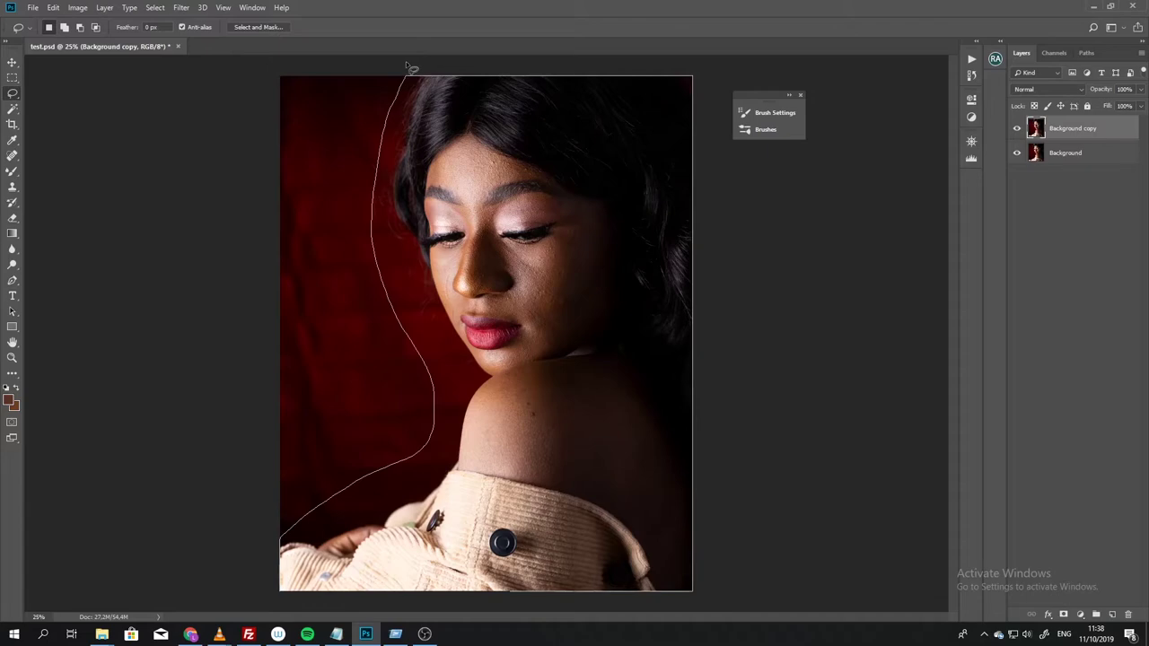
left_click_drag(406, 61, 410, 66)
left_click(182, 8)
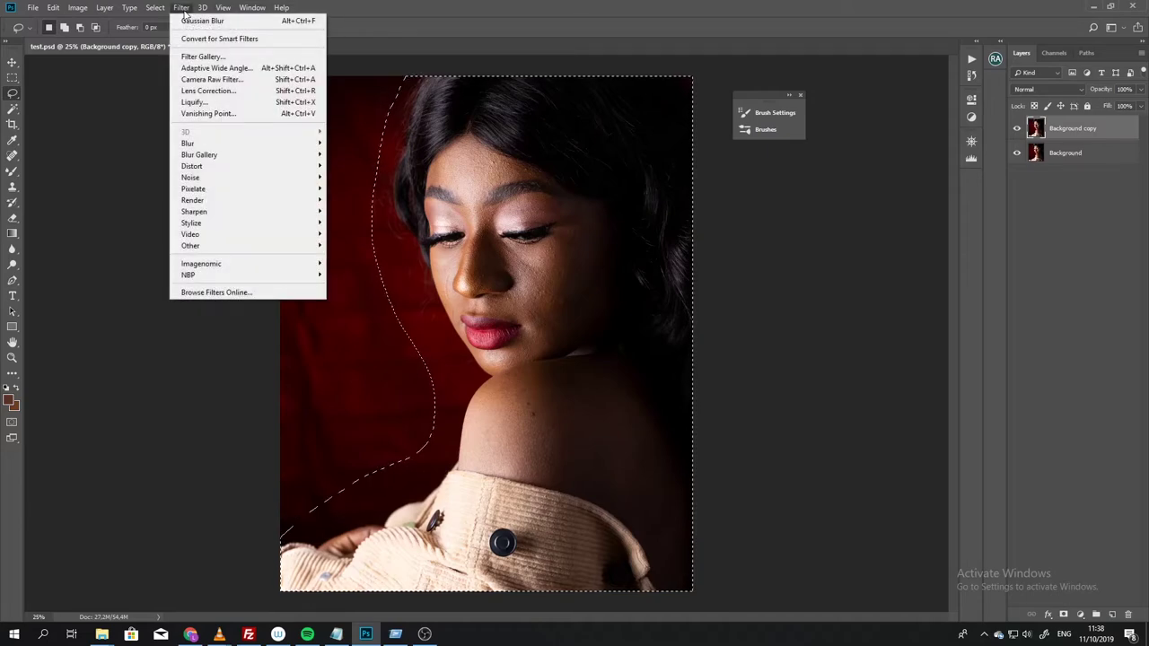
right_click(541, 145)
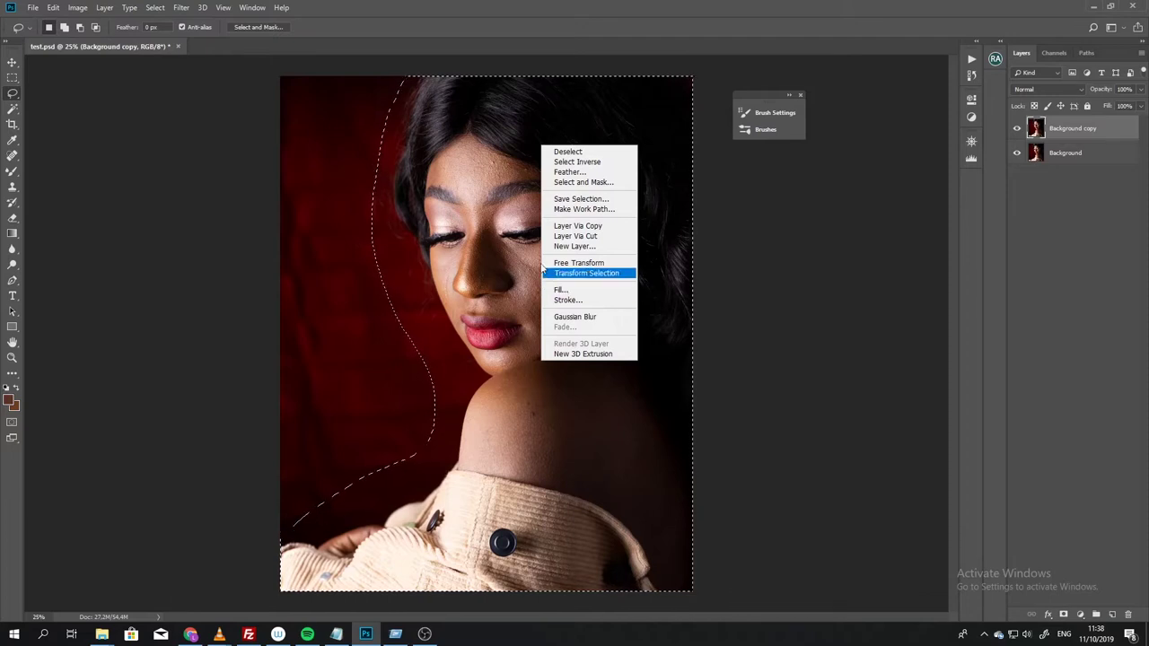
Step: Content-Aware Fill the selection so the woman is replaced by red backdrop, then deselect
key("Escape")
right_click(472, 216)
left_click(492, 360)
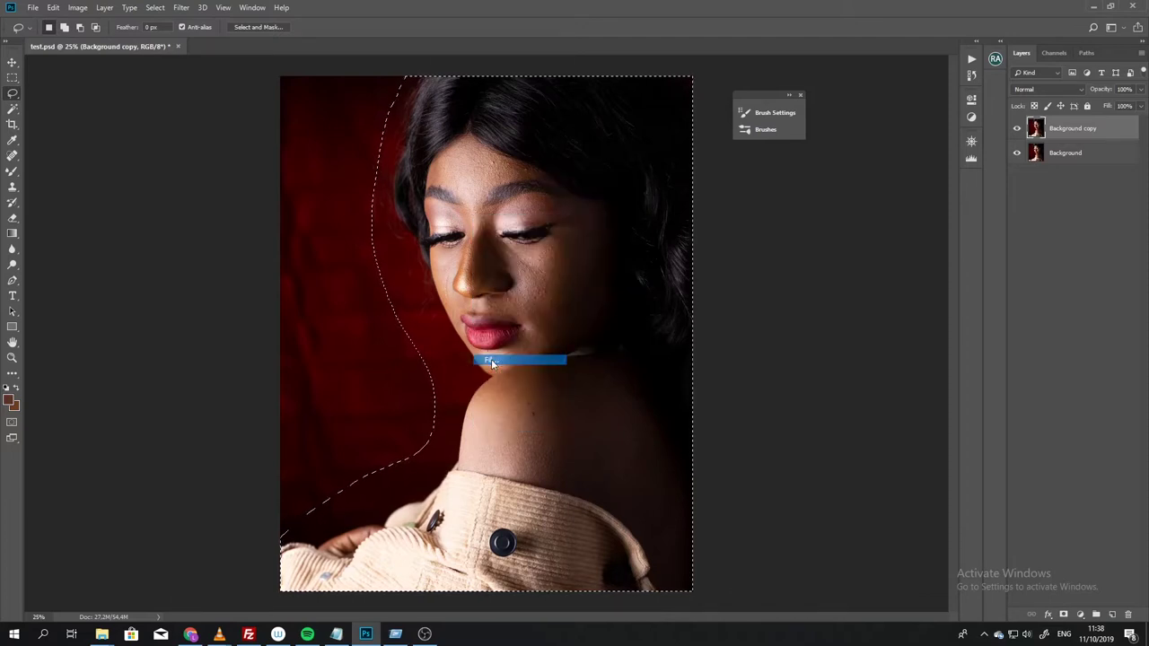
left_click(643, 168)
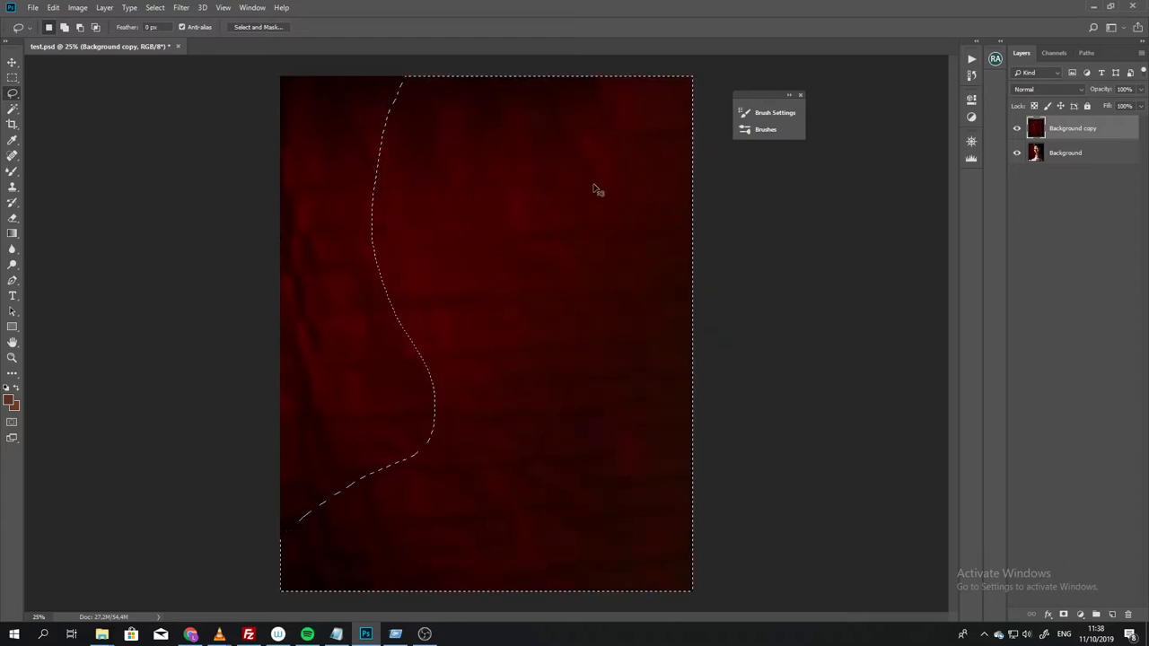
key("ctrl+d")
Step: Convert the Background copy layer into a smart object
right_click(1056, 132)
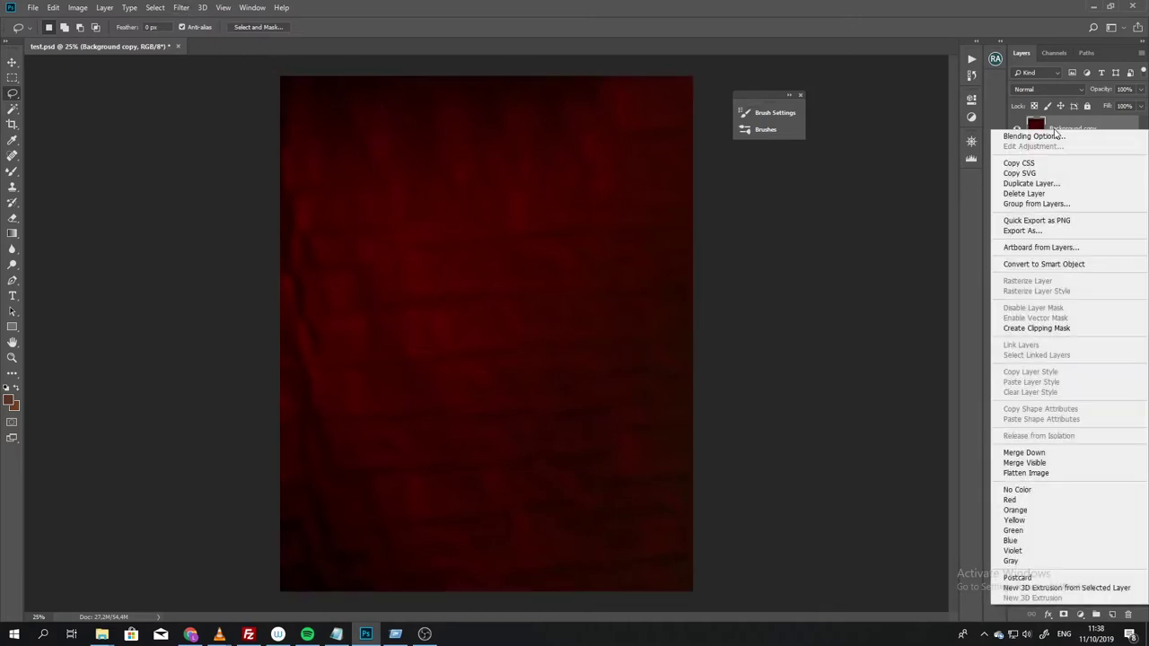
right_click(1062, 124)
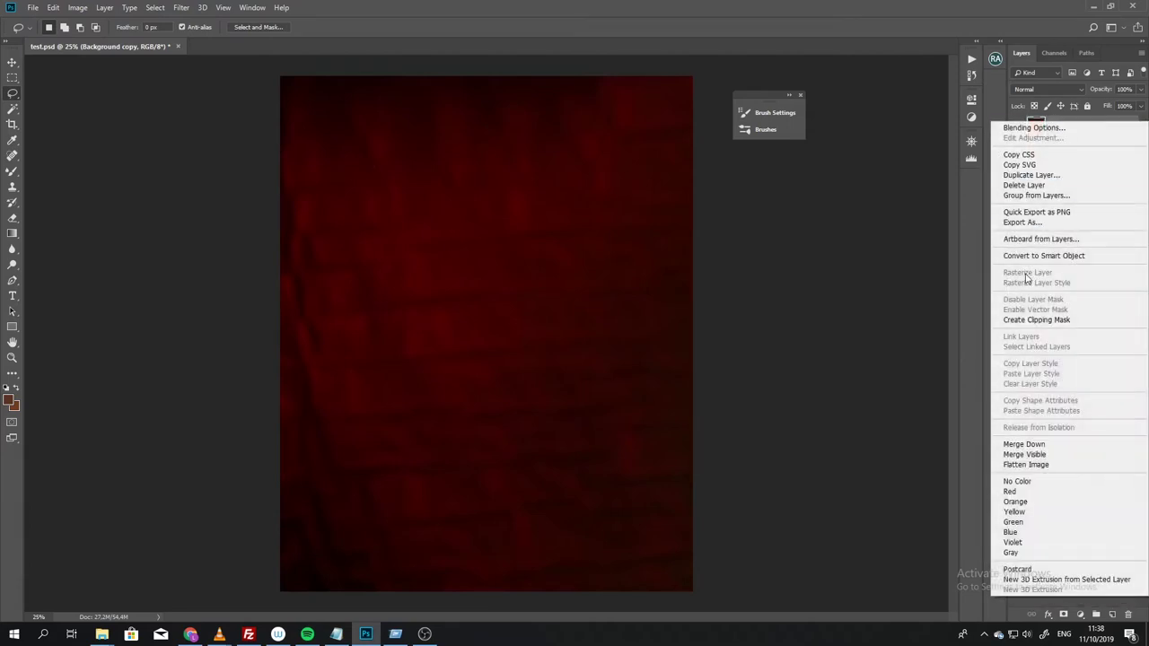
left_click(1043, 256)
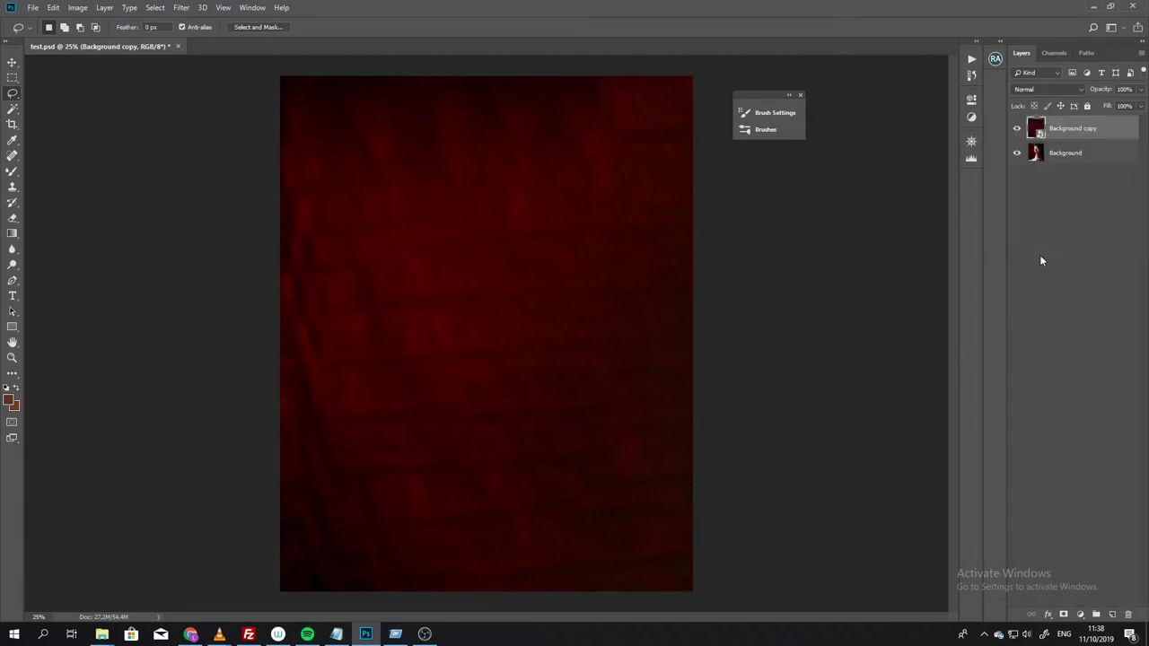
Step: Rename the Background copy layer to 'blurred background'
left_click(183, 8)
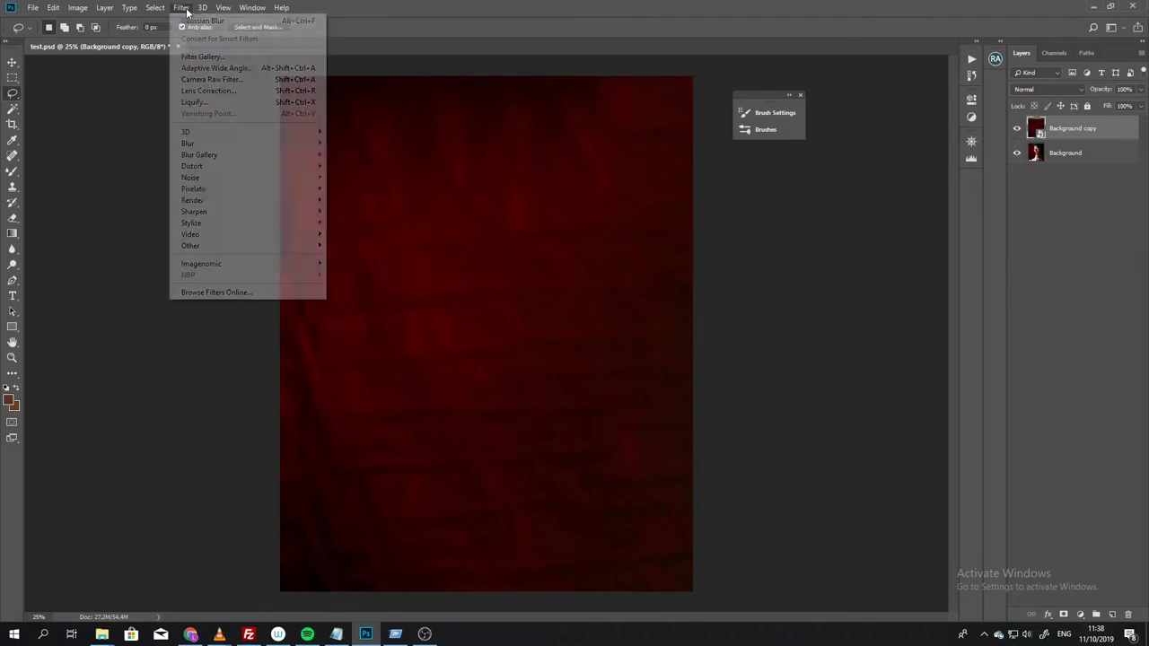
left_click(1098, 126)
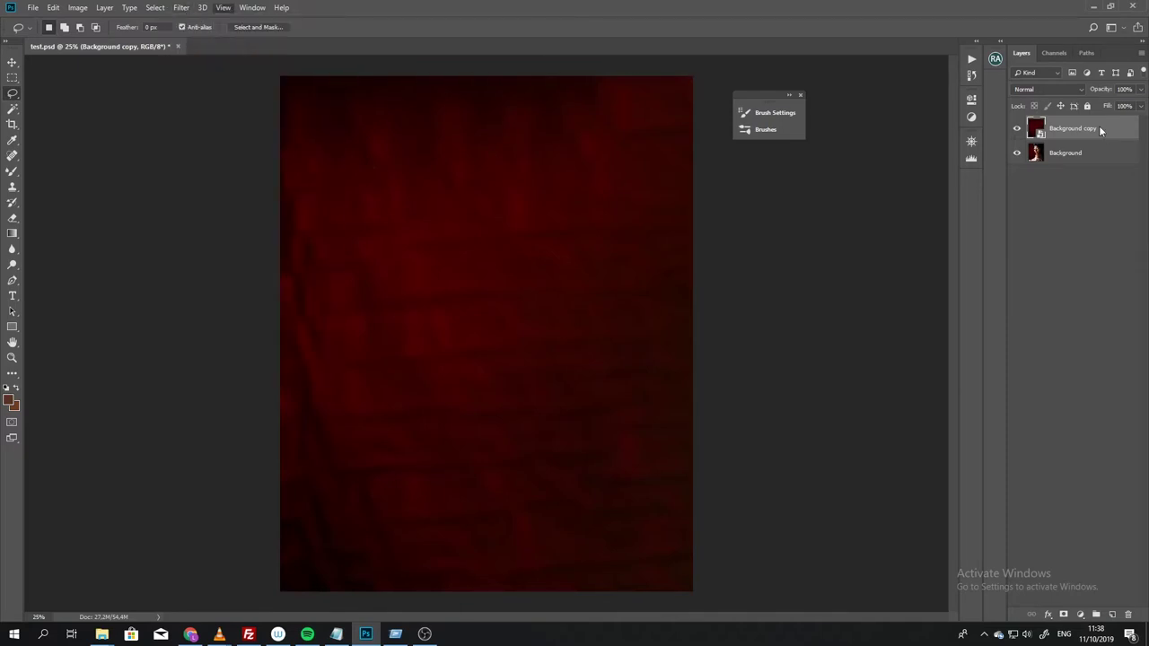
double_click(1065, 134)
type("blurred background")
key("Return")
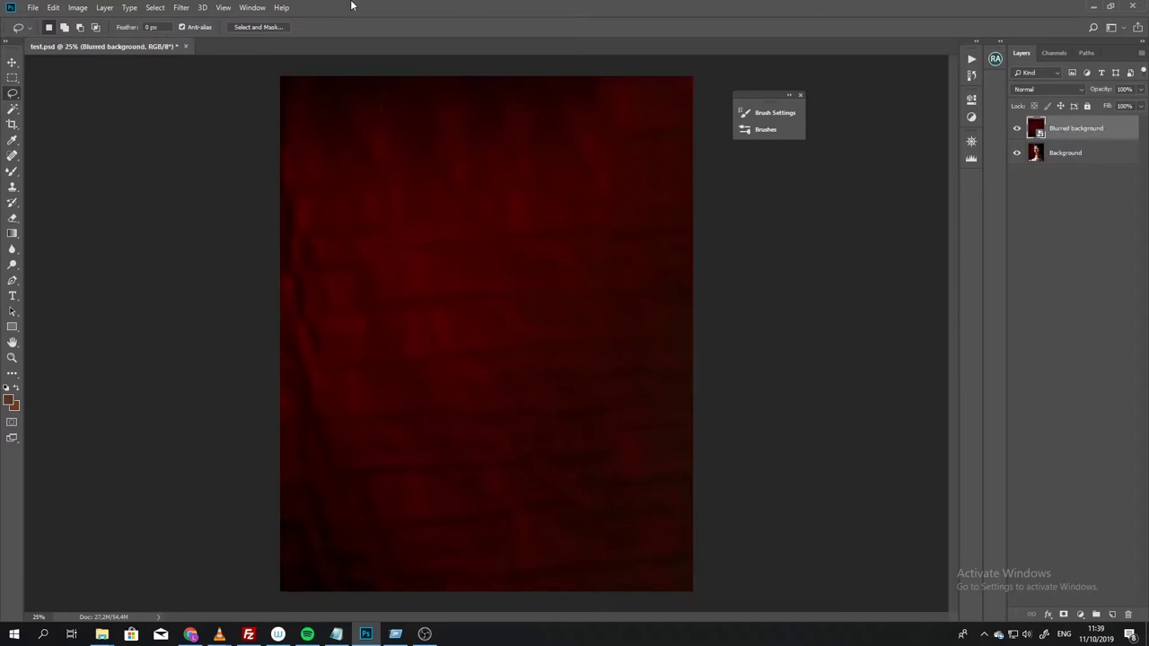
Step: Apply a heavy Gaussian Blur smart filter with a radius of roughly 136–168 pixels
left_click(179, 8)
mouse_move(243, 144)
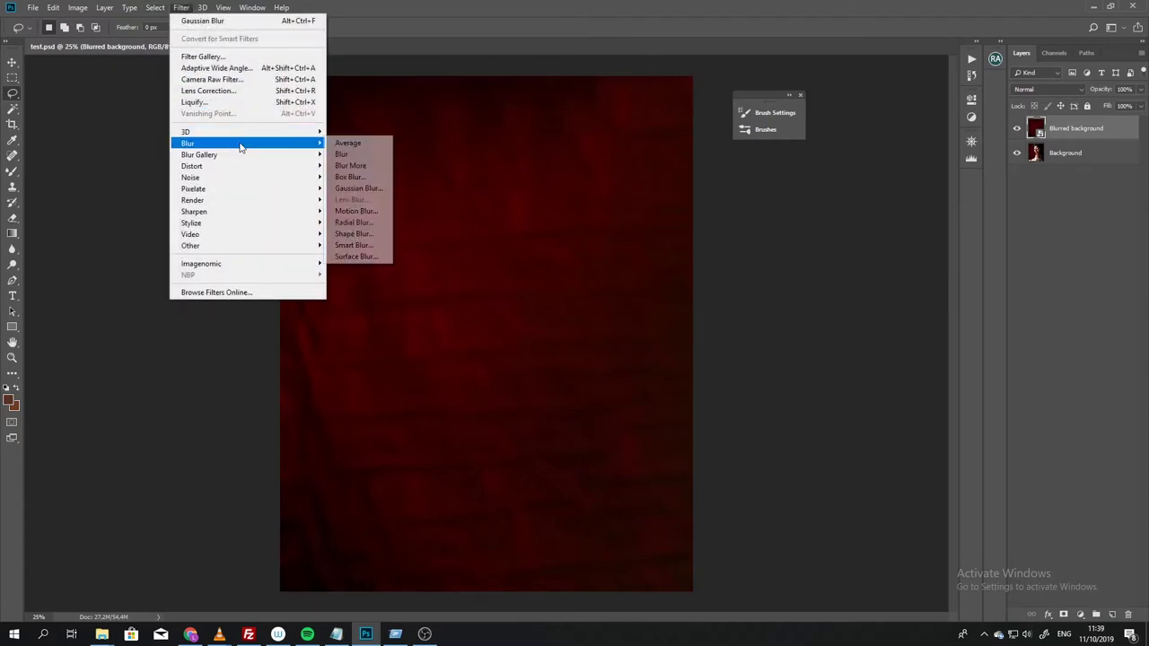
left_click(368, 189)
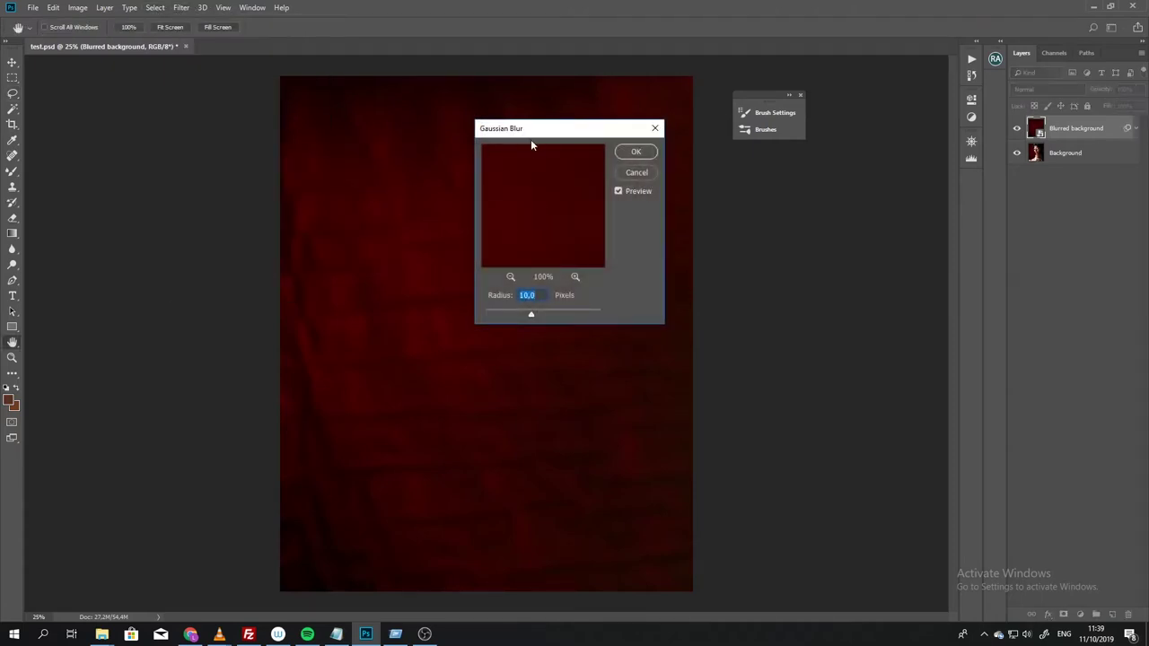
left_click_drag(530, 132, 771, 153)
left_click_drag(782, 334, 685, 332)
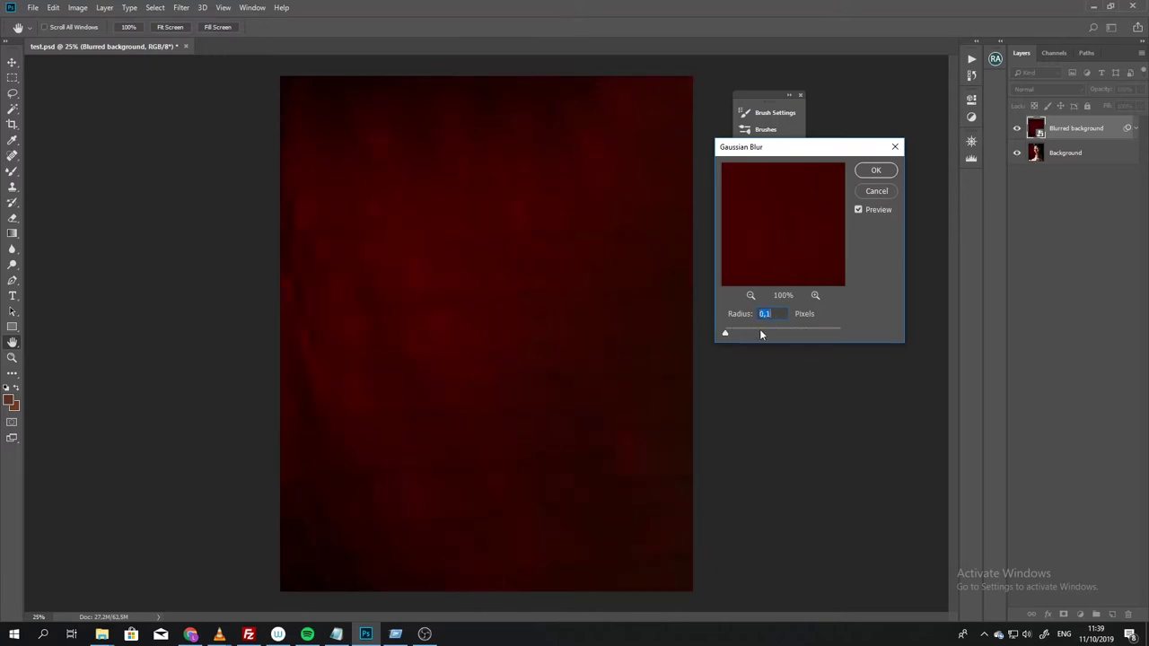
left_click_drag(800, 333, 813, 330)
left_click(875, 171)
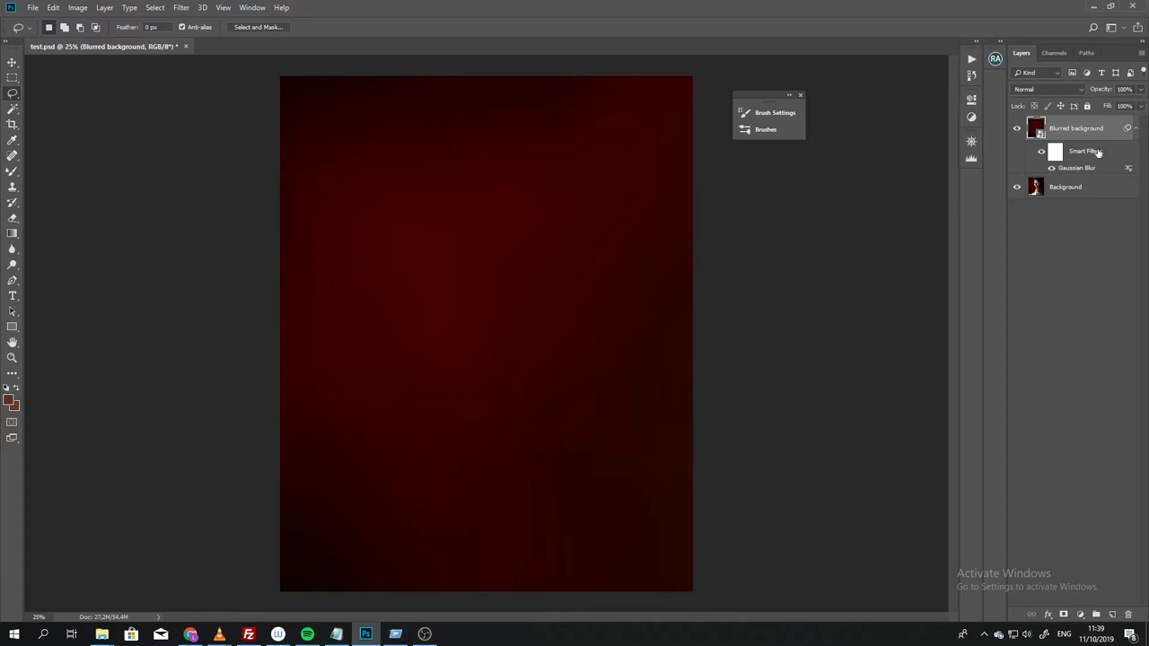
Step: Re-adjust the Gaussian Blur smart filter, lowering then settling the radius around 150 pixels
double_click(1077, 168)
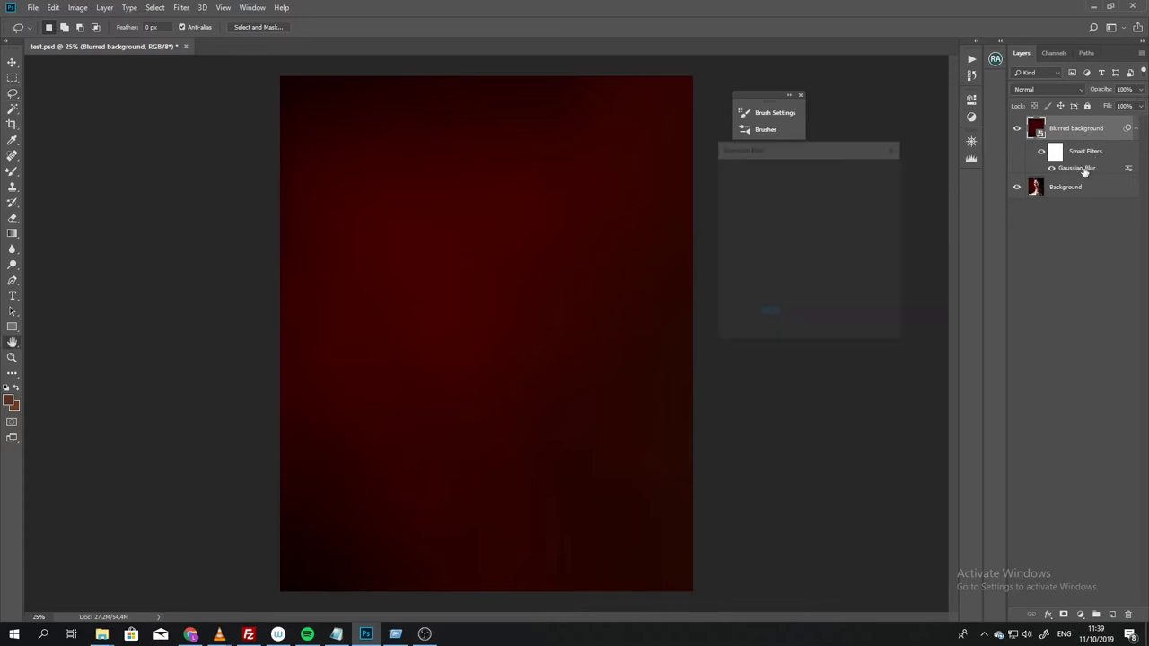
left_click(755, 333)
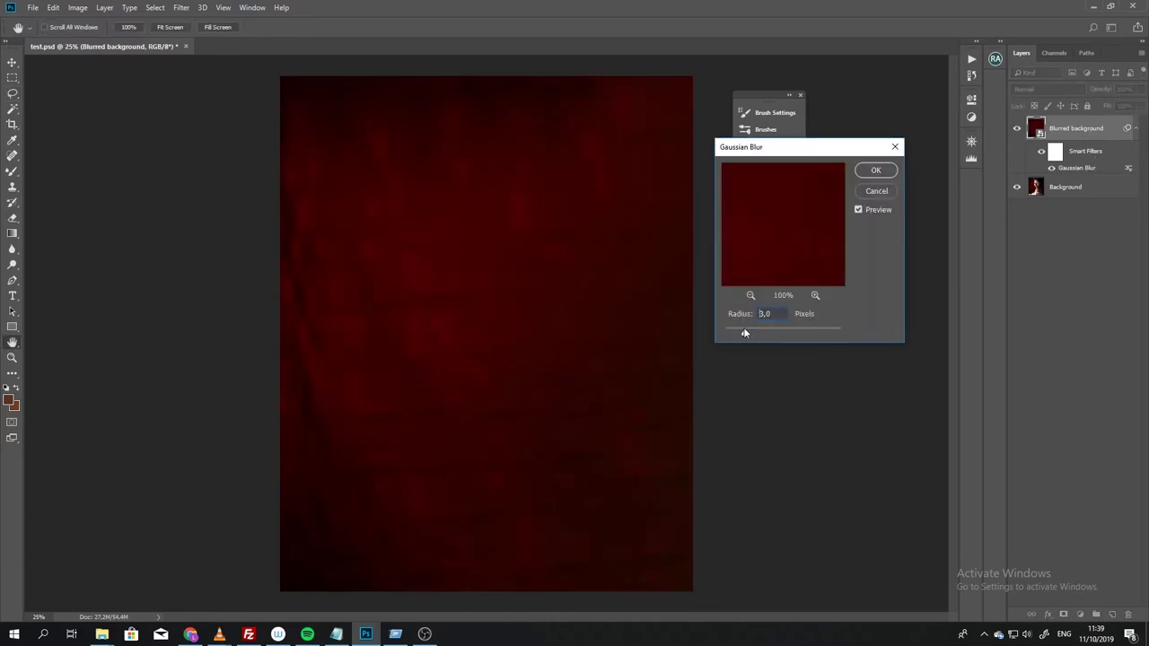
left_click(876, 171)
double_click(1078, 169)
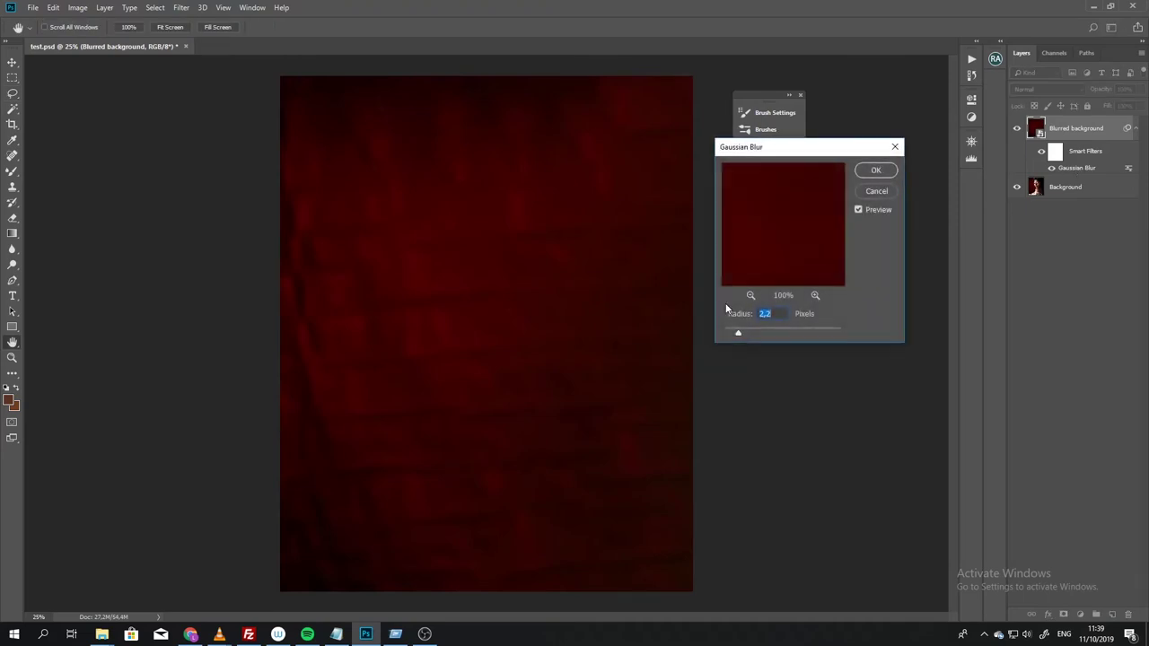
left_click(804, 331)
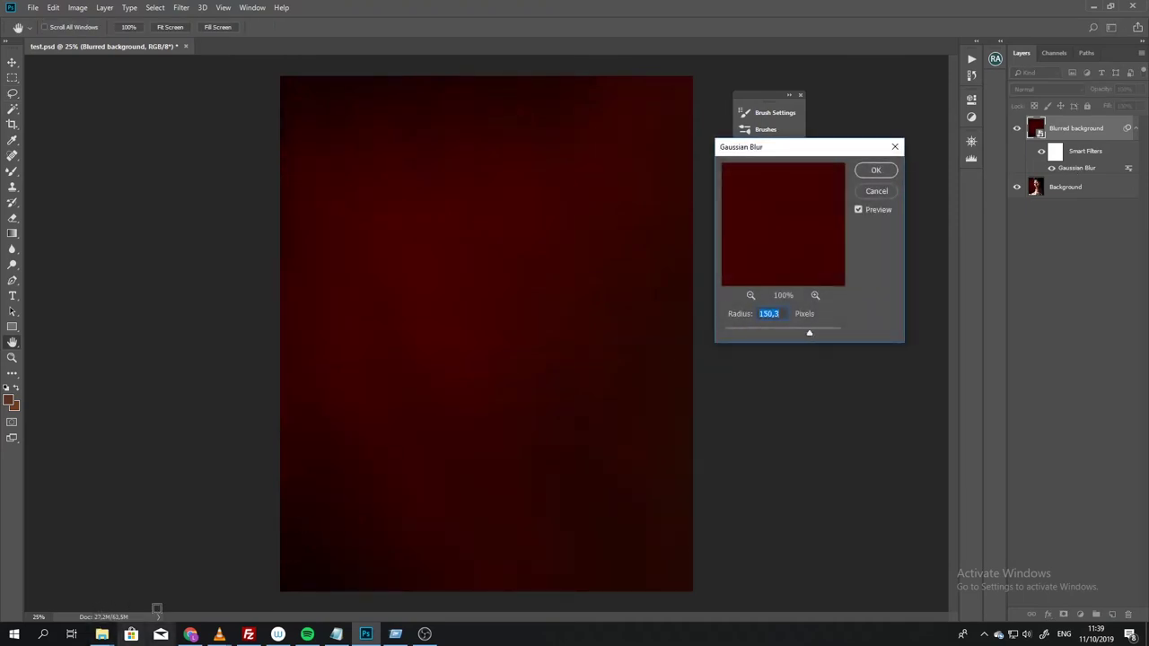
left_click(862, 172)
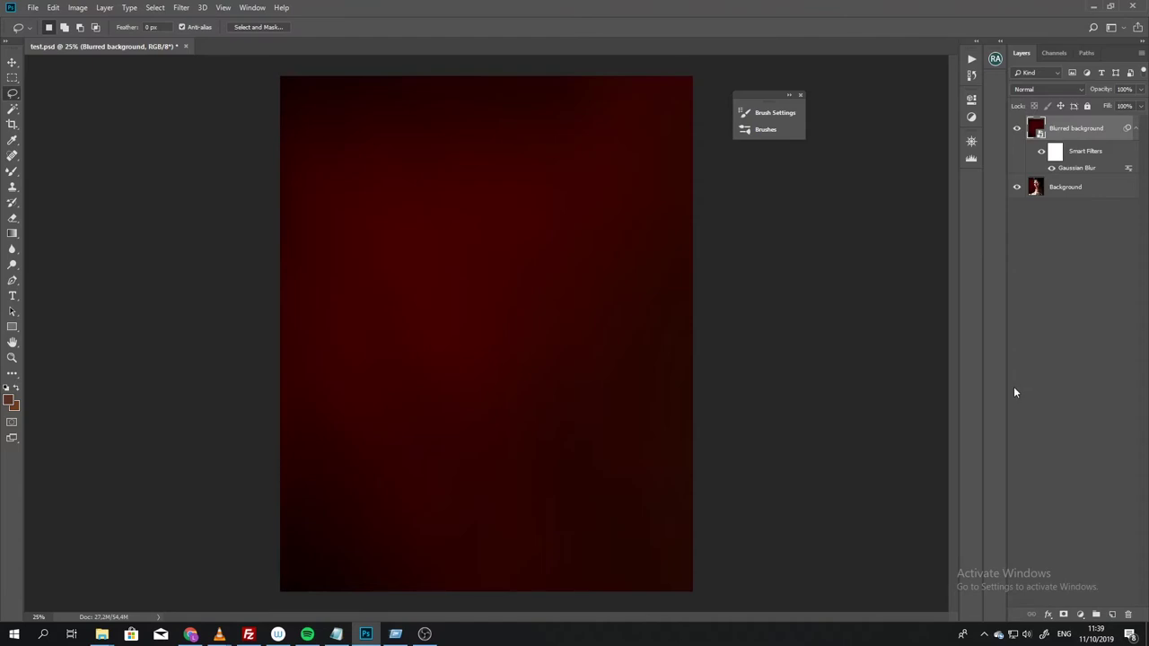
Step: Add a black layer mask to the blurred copy and pick an enlarged regular Brush tool
left_click(1063, 616, "alt")
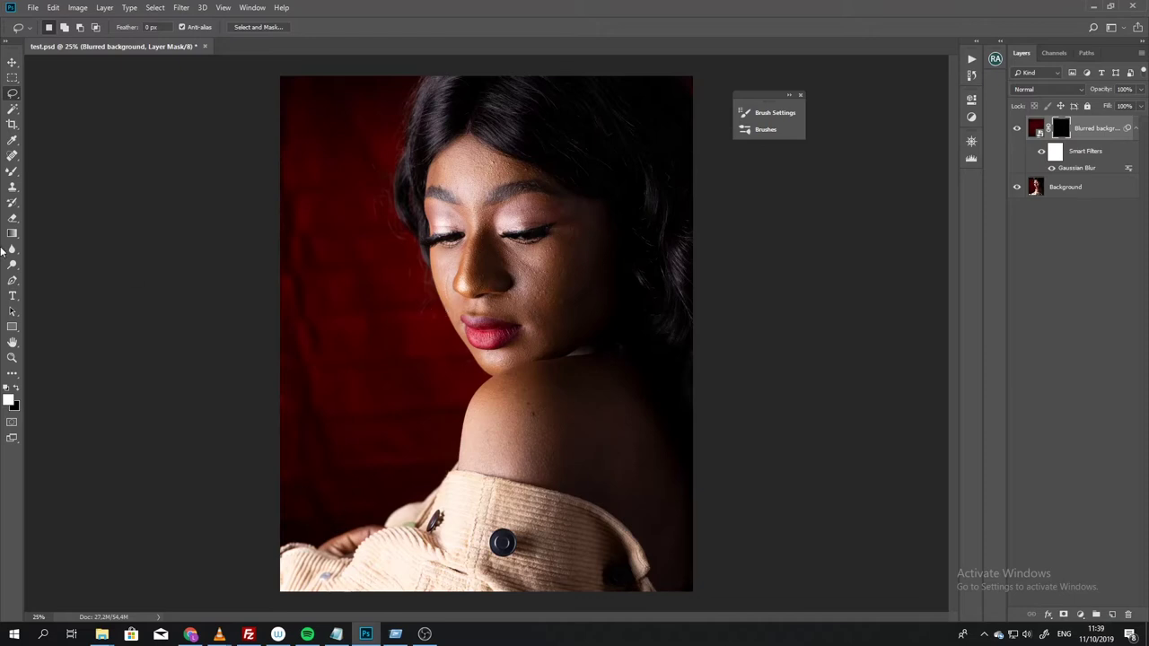
left_click(12, 171)
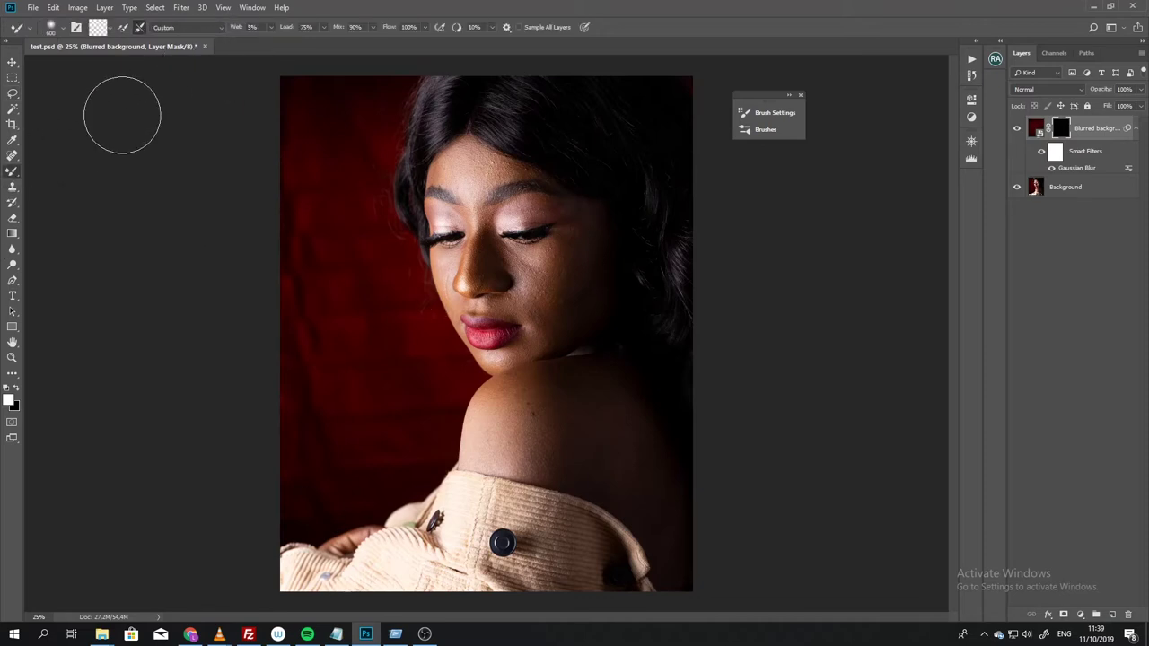
right_click(15, 169)
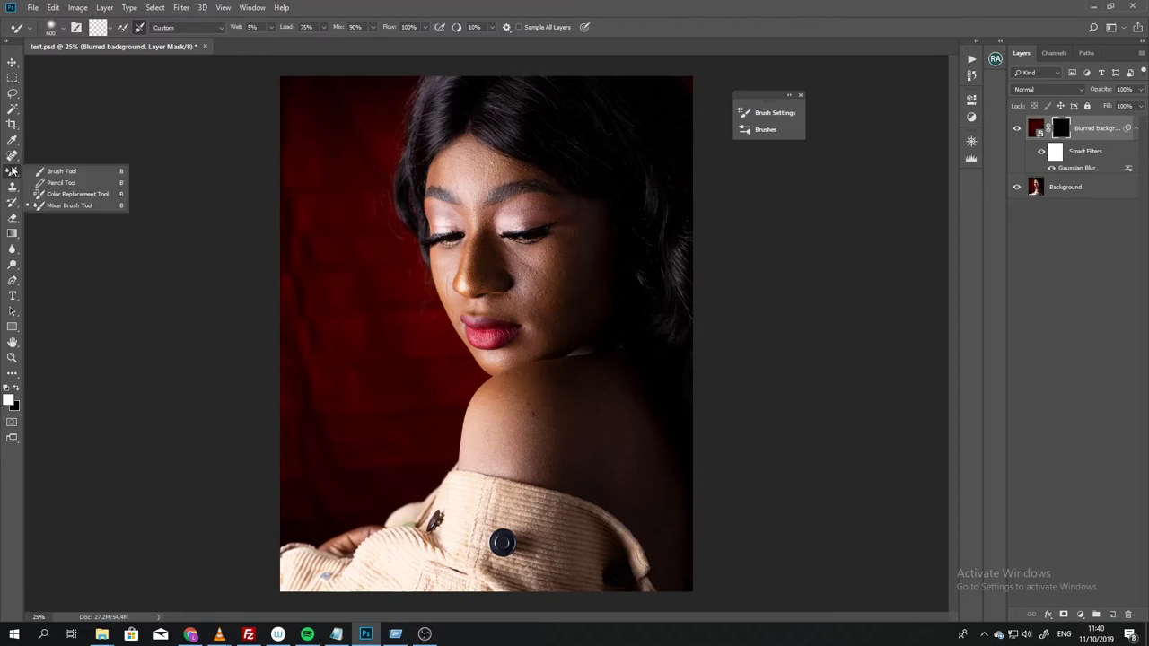
left_click(108, 170)
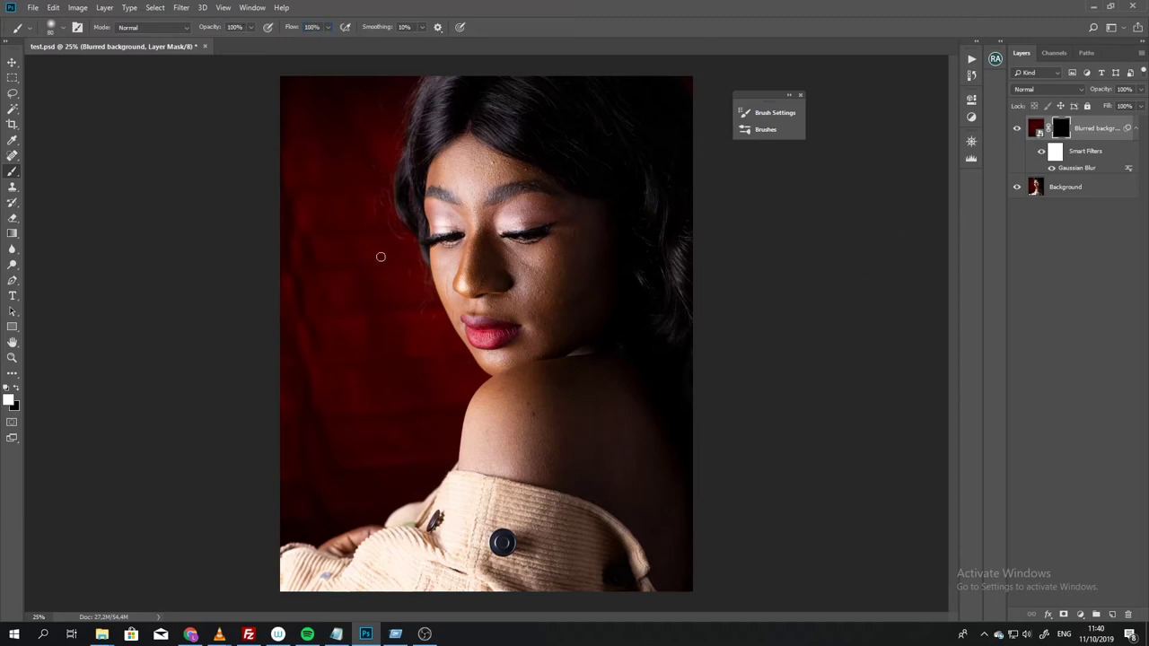
key("bracketright")
key("bracketright")
key("bracketright")
key("bracketright")
key("bracketright")
key("bracketright")
key("bracketright")
key("bracketright")
key("bracketright")
key("bracketright")
Step: Set the foreground colour in the colour picker, aiming for a white brush
key("x")
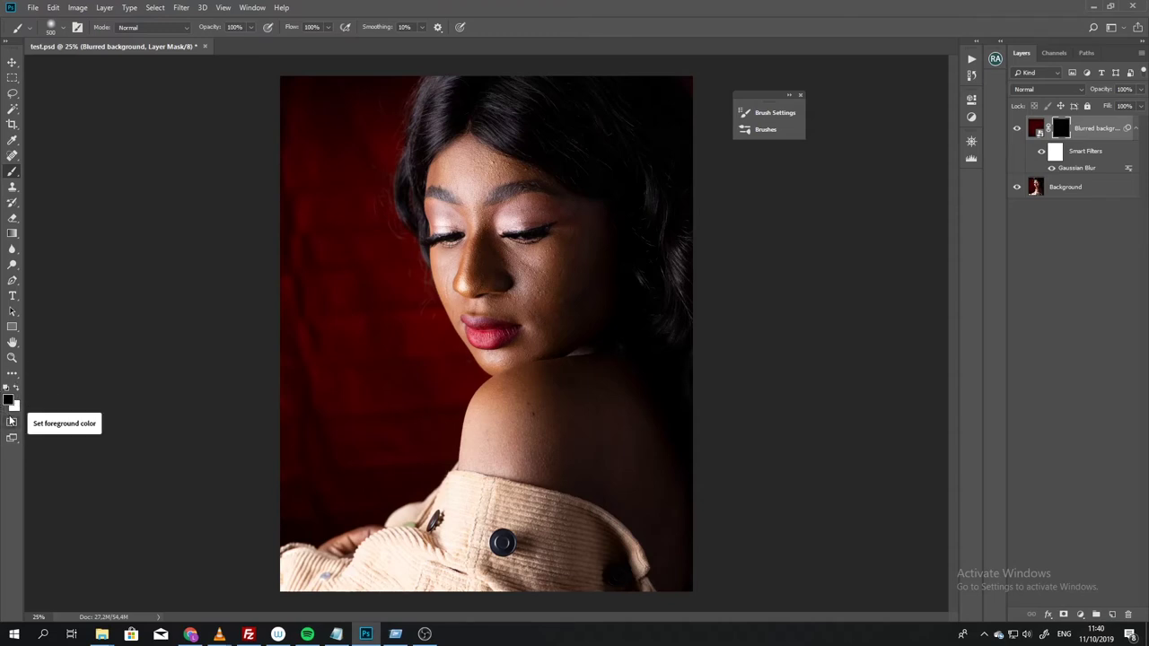
key("x")
key("x")
key("x")
key("x")
key("x")
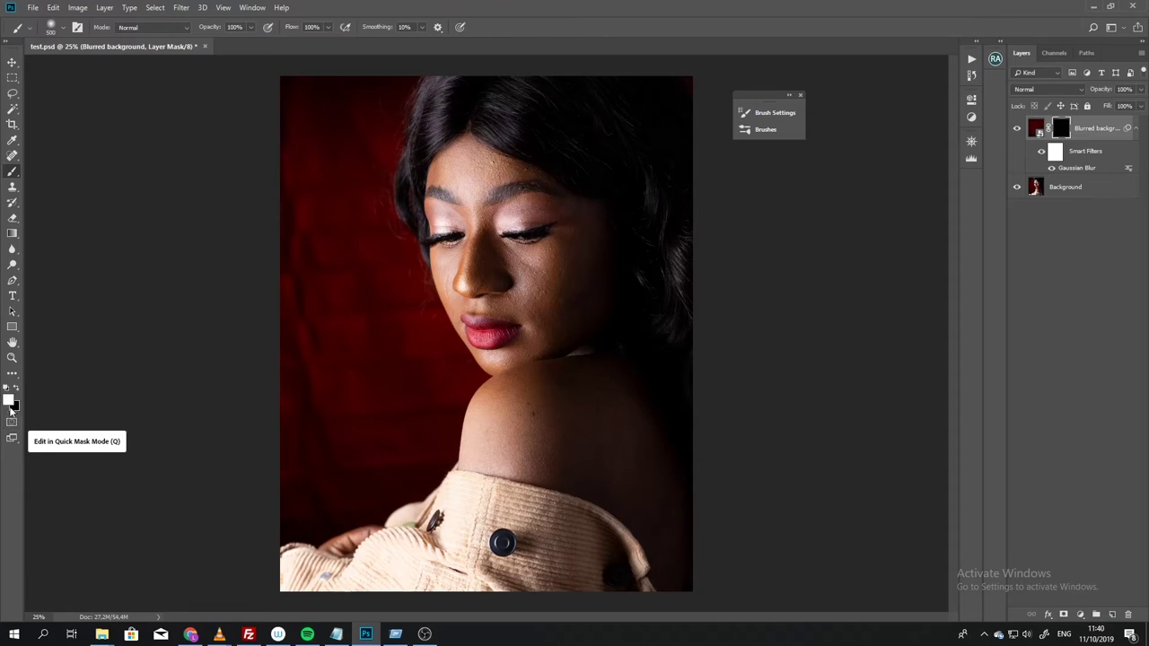
left_click(8, 401)
type("ff0000")
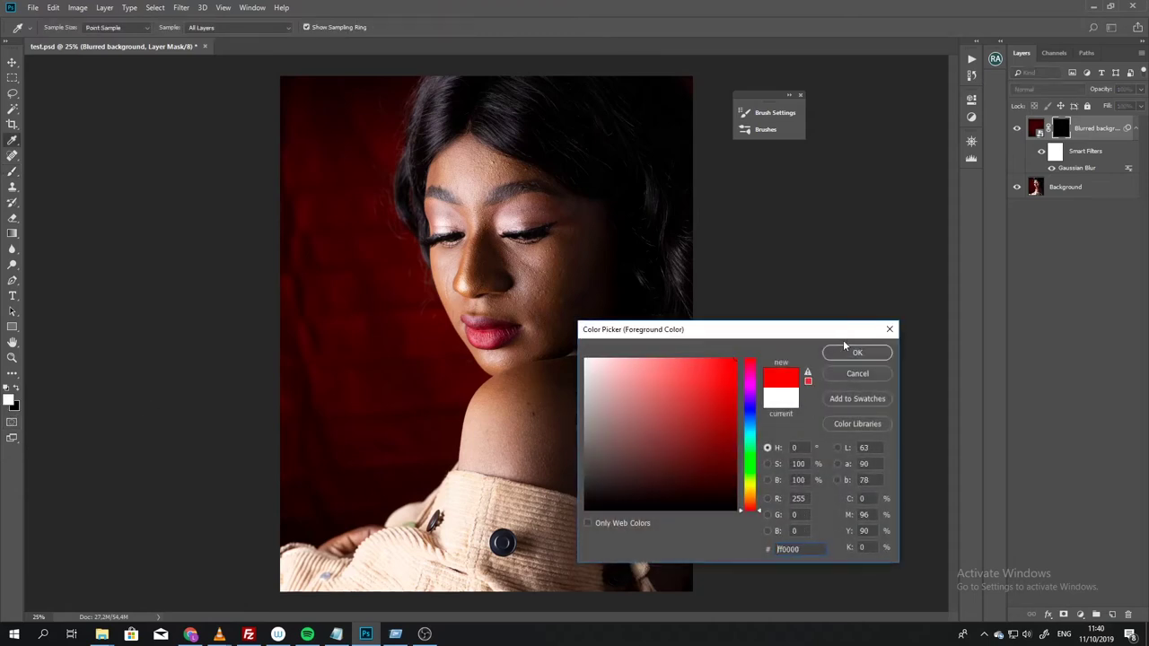
left_click(835, 357)
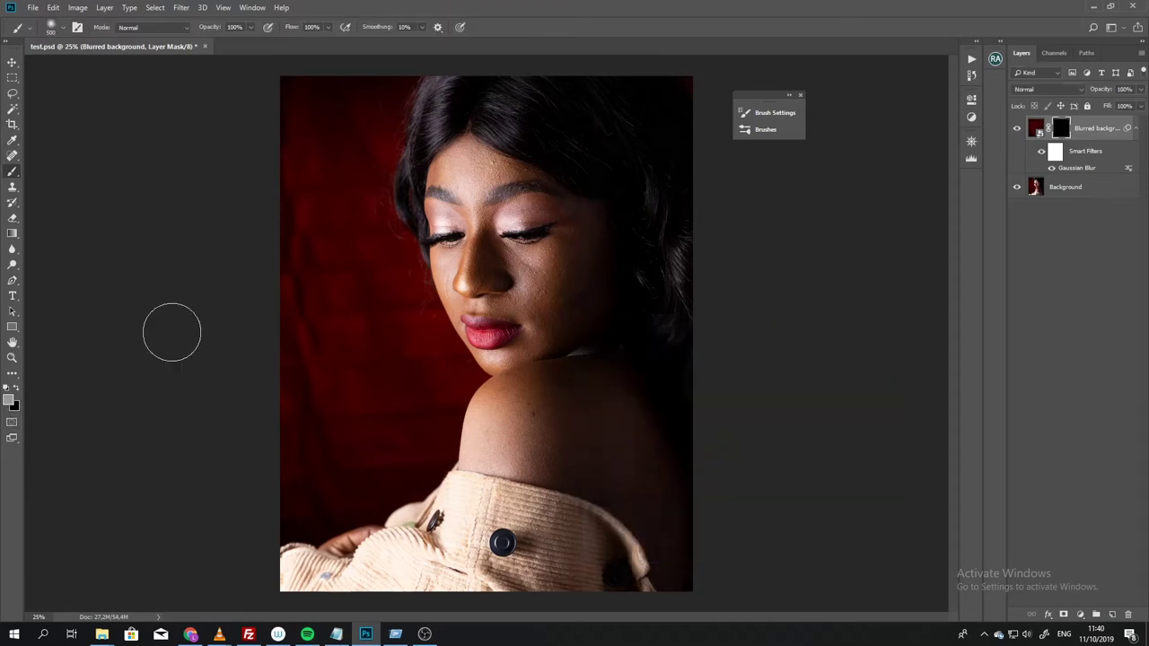
left_click(11, 401)
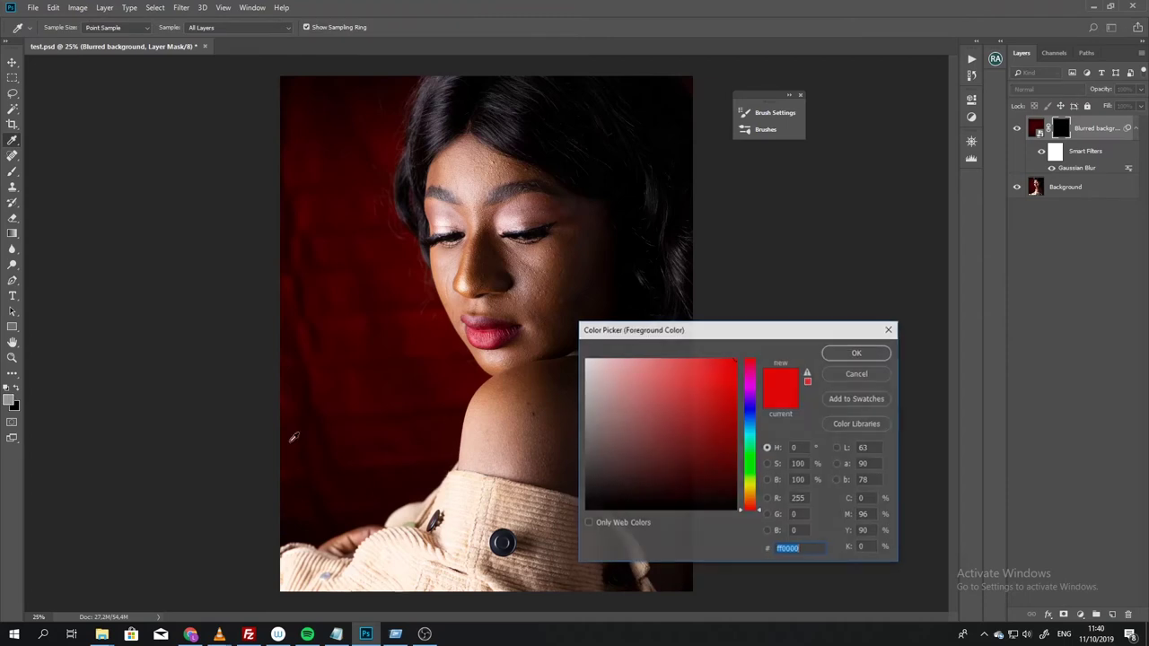
left_click(853, 354)
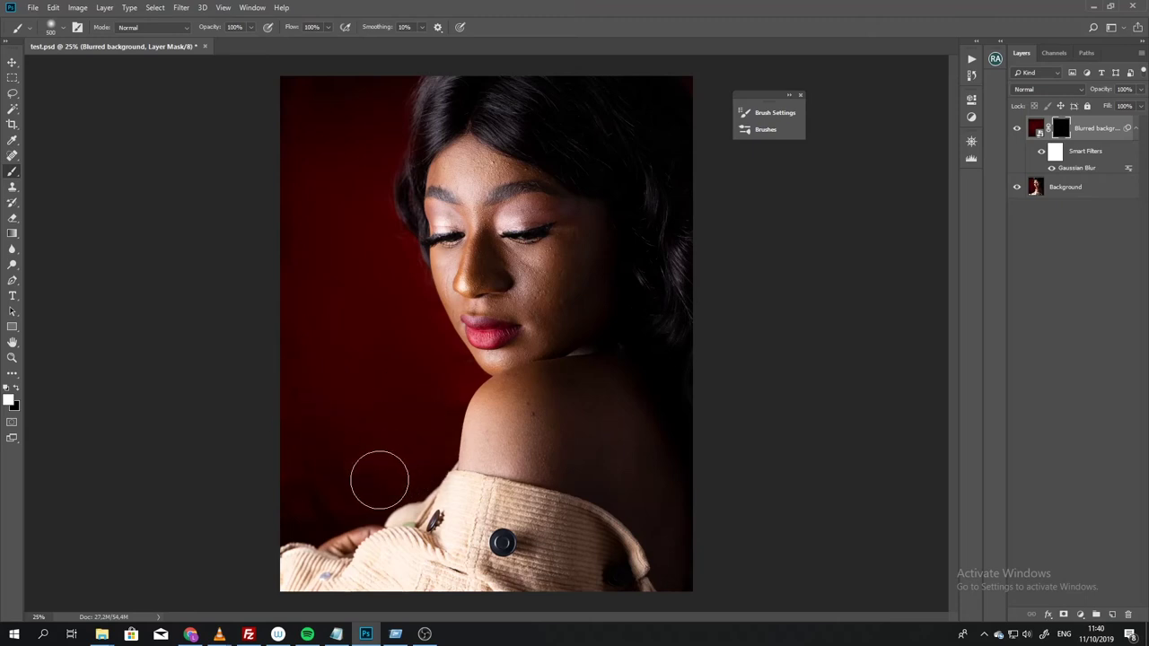
Step: Paint white on the mask over the backdrop beside the shoulder, zoomed to 50% with a smaller brush
left_click_drag(415, 439, 429, 403)
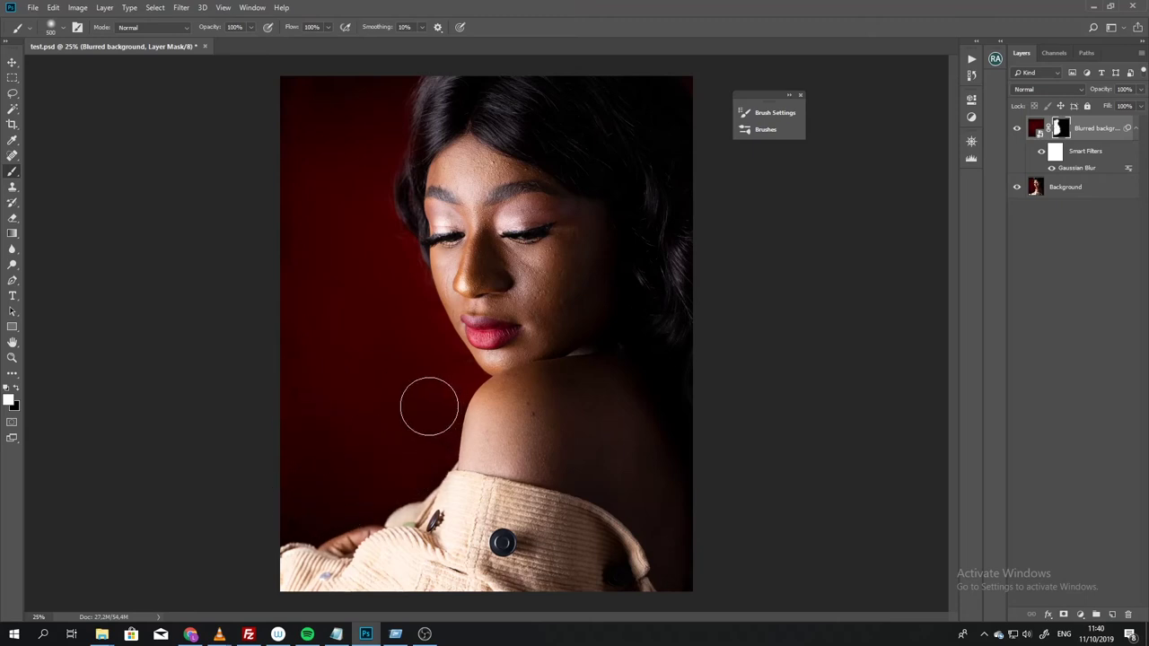
key("ctrl+plus")
key("ctrl+plus")
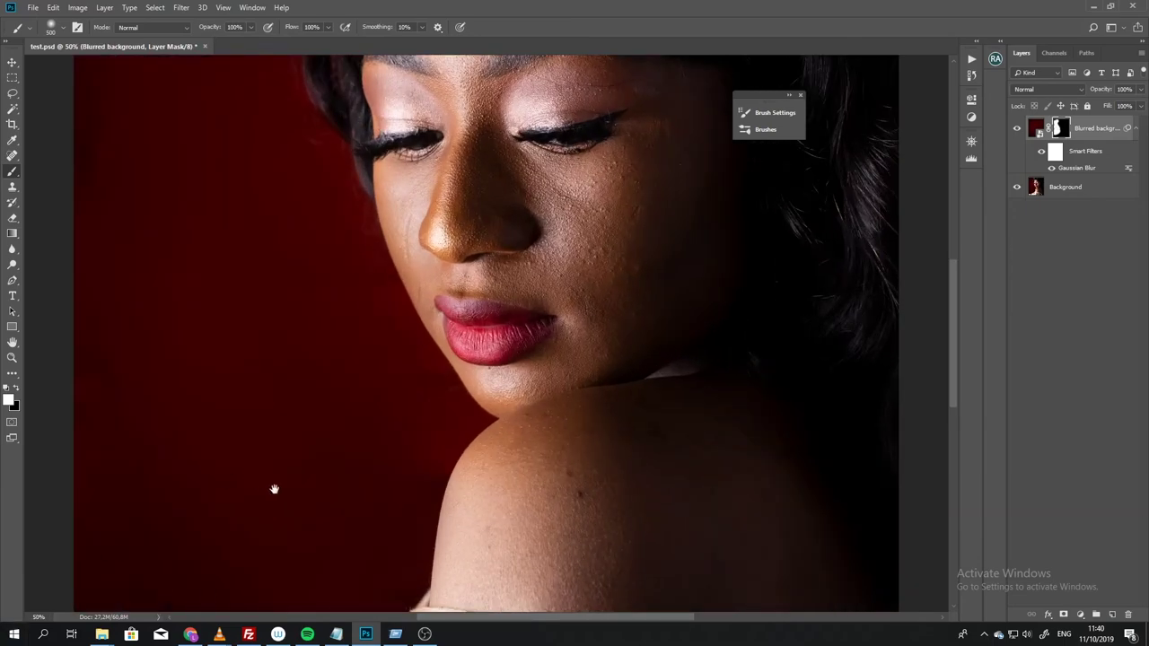
left_click_drag(275, 488, 290, 272)
key("bracketleft")
key("bracketleft")
key("bracketleft")
key("bracketleft")
key("bracketleft")
key("bracketleft")
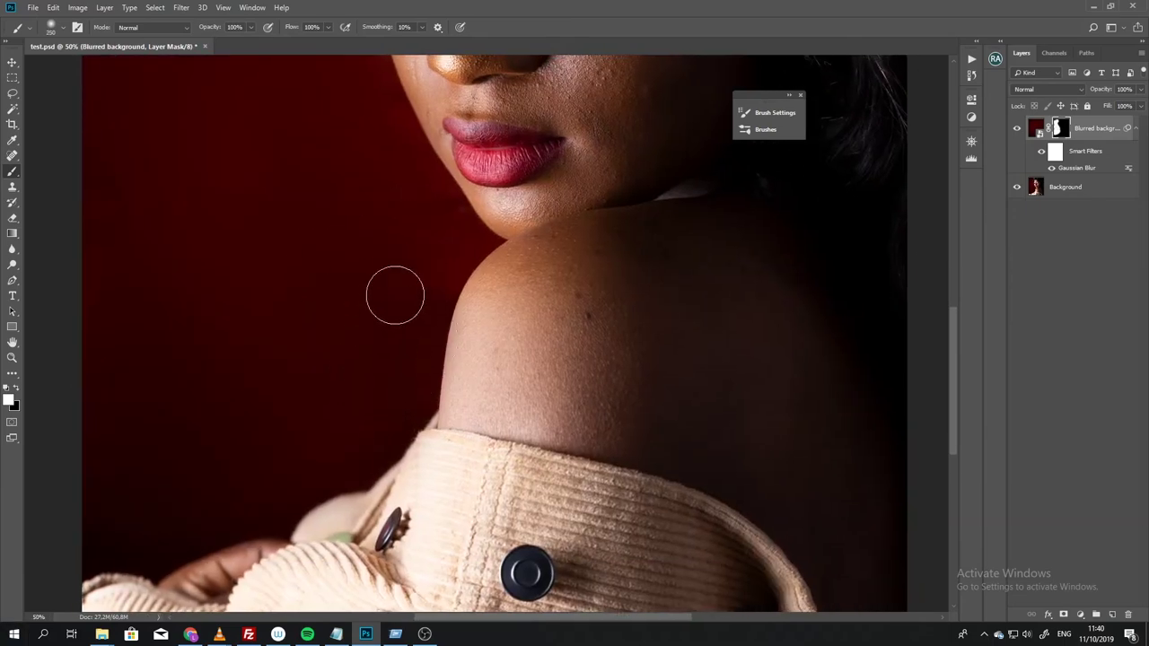
left_click_drag(421, 340, 417, 387)
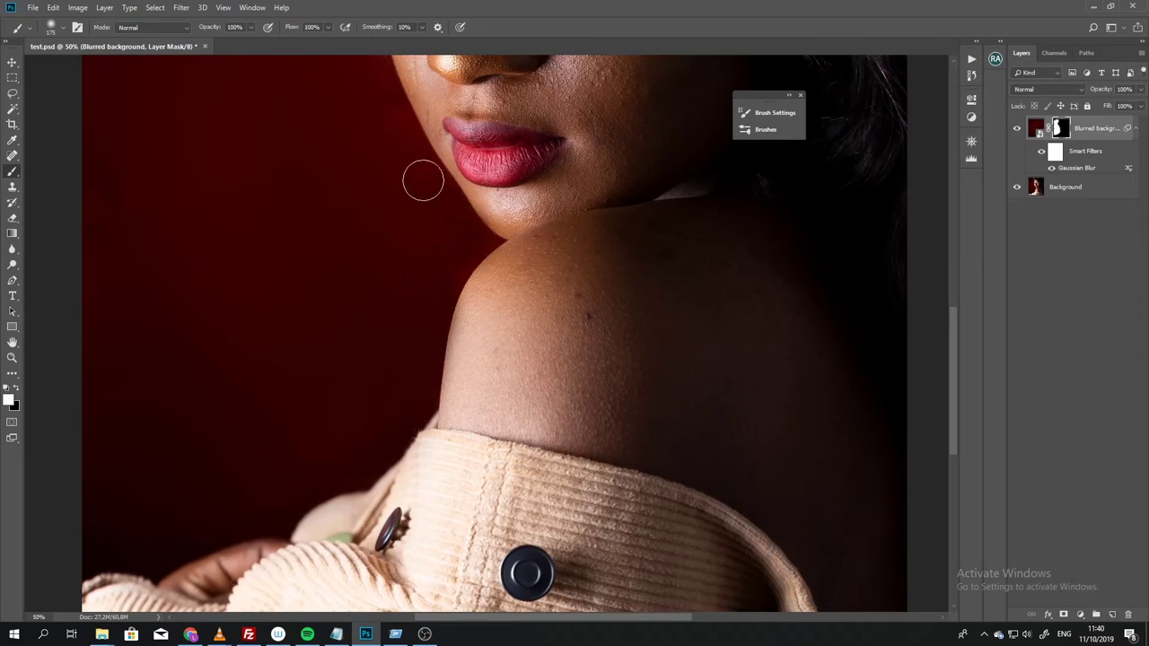
Step: Undo a stray mask stroke across the face, then zoom out to fit the image
left_click_drag(361, 259, 366, 452)
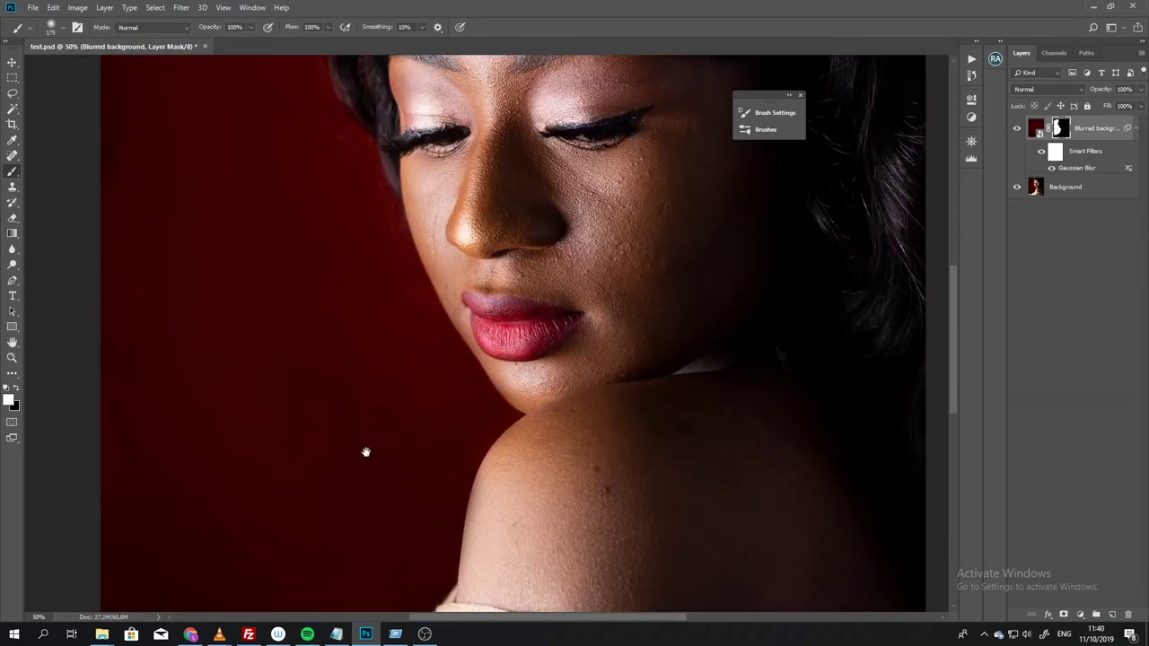
left_click_drag(383, 336, 633, 235)
left_click_drag(708, 221, 709, 220)
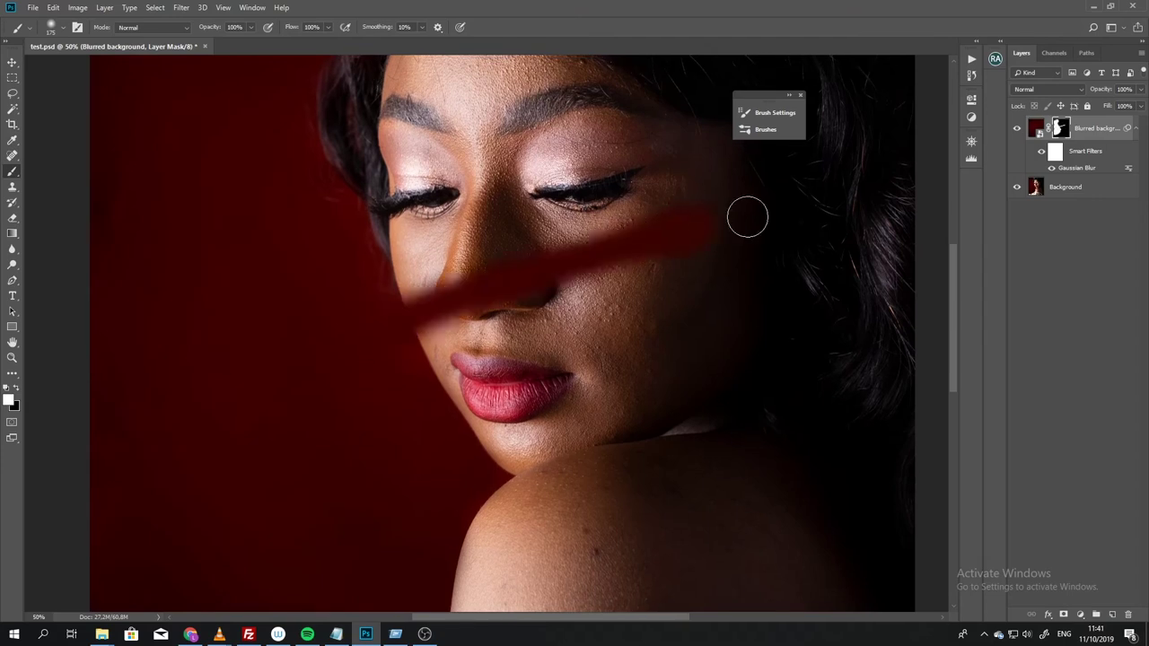
key("ctrl+z")
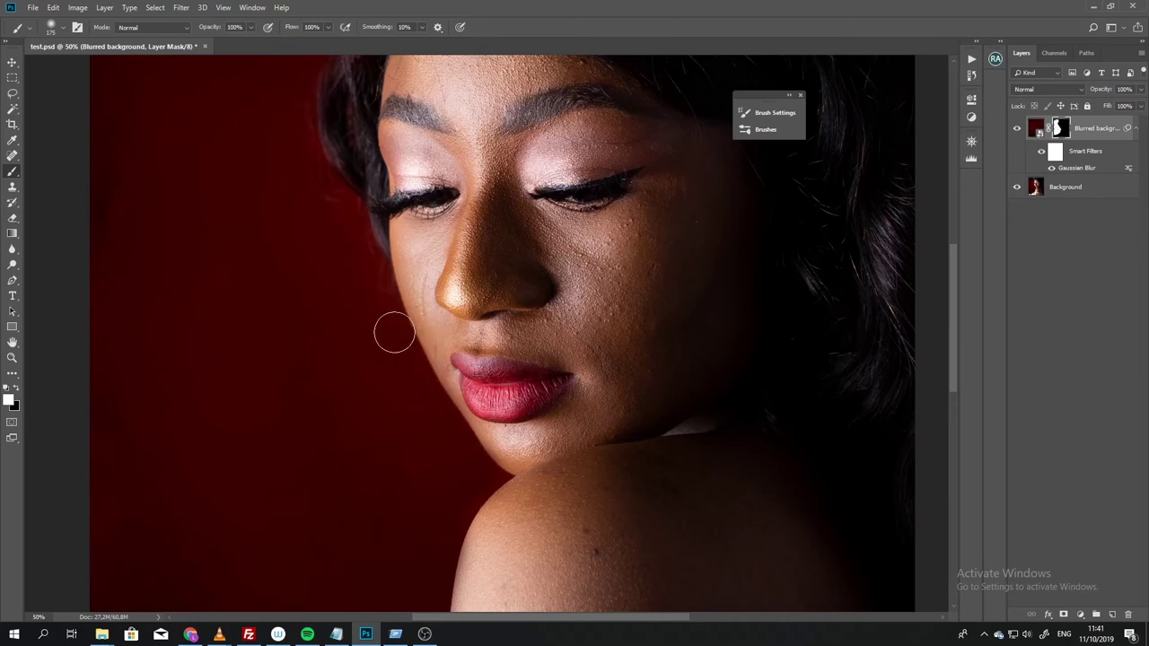
left_click_drag(298, 195, 321, 380)
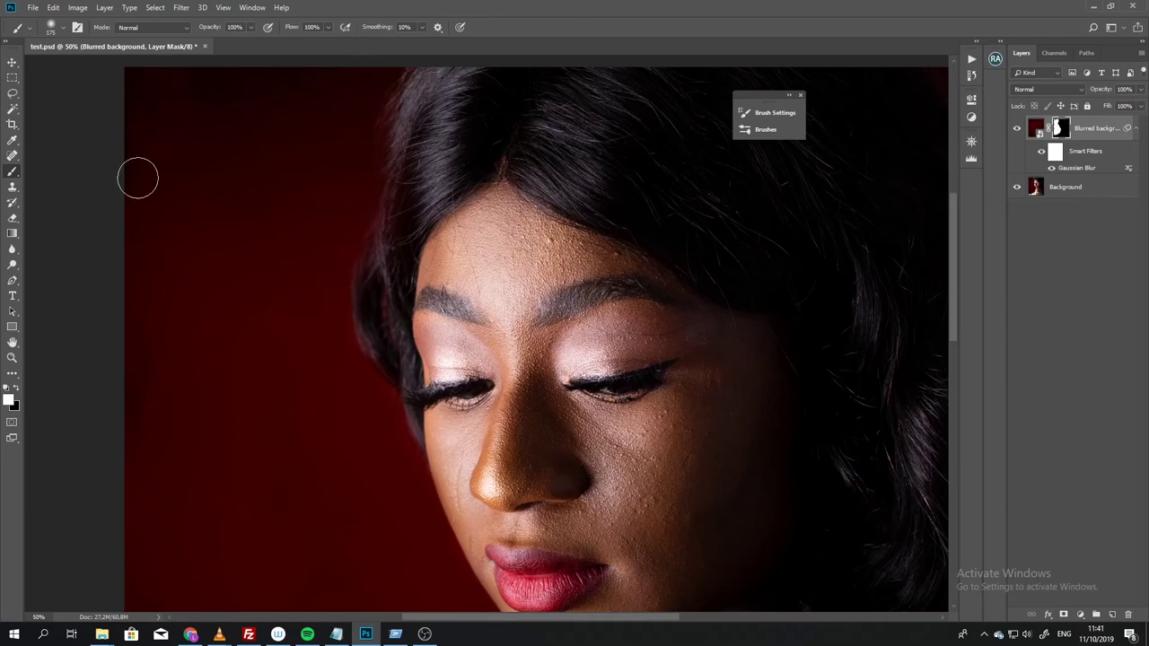
key("ctrl+0")
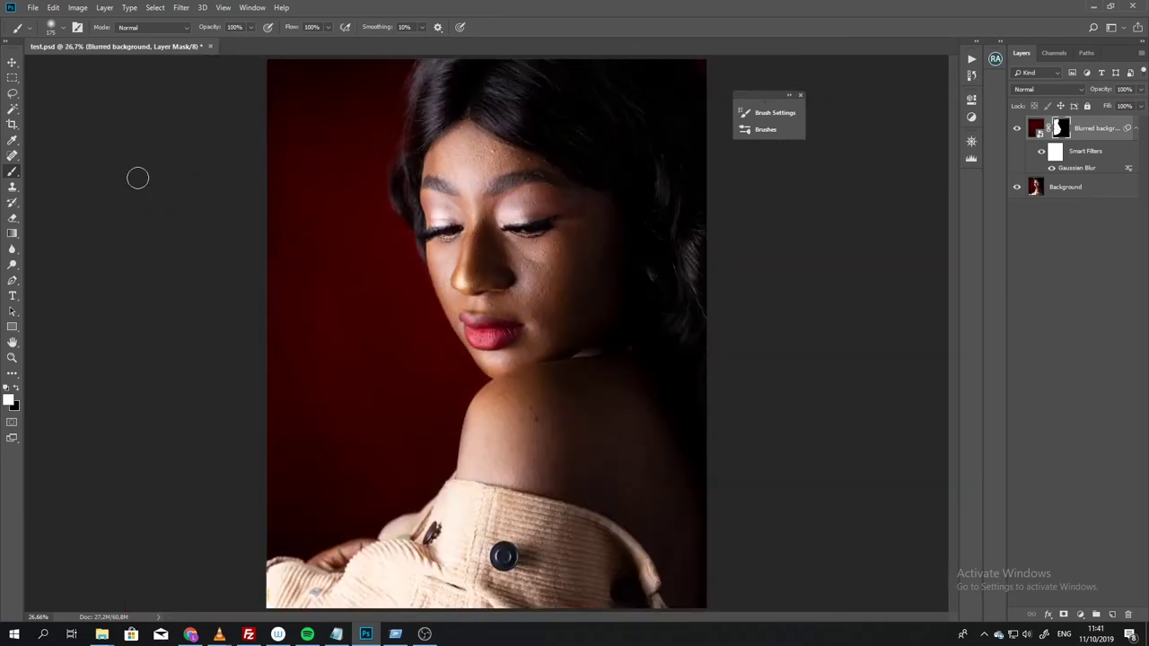
left_click(1019, 131)
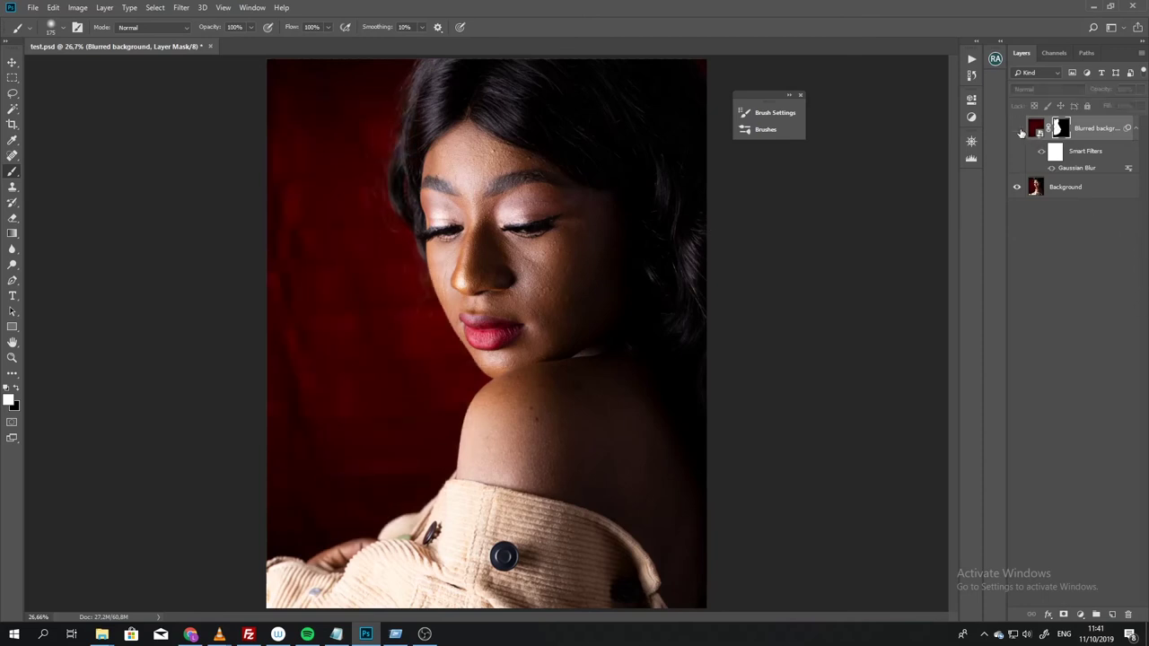
left_click(1019, 131)
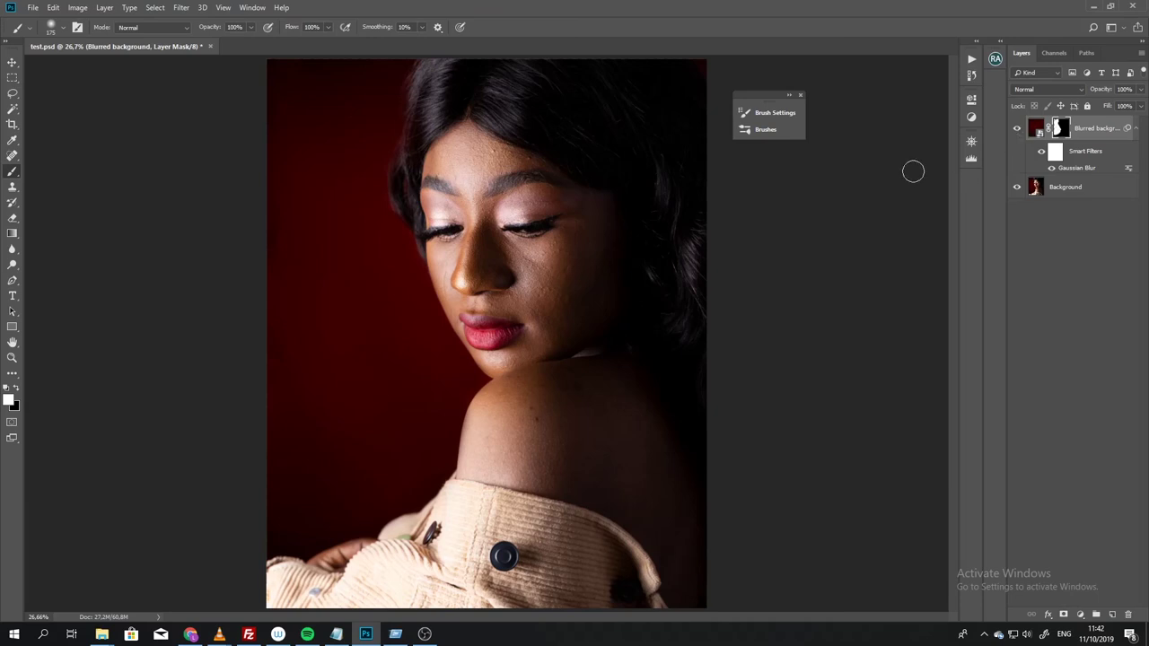
Step: Revert to Snapshot 1 in History and toggle the FS group's visibility to compare
left_click(971, 59)
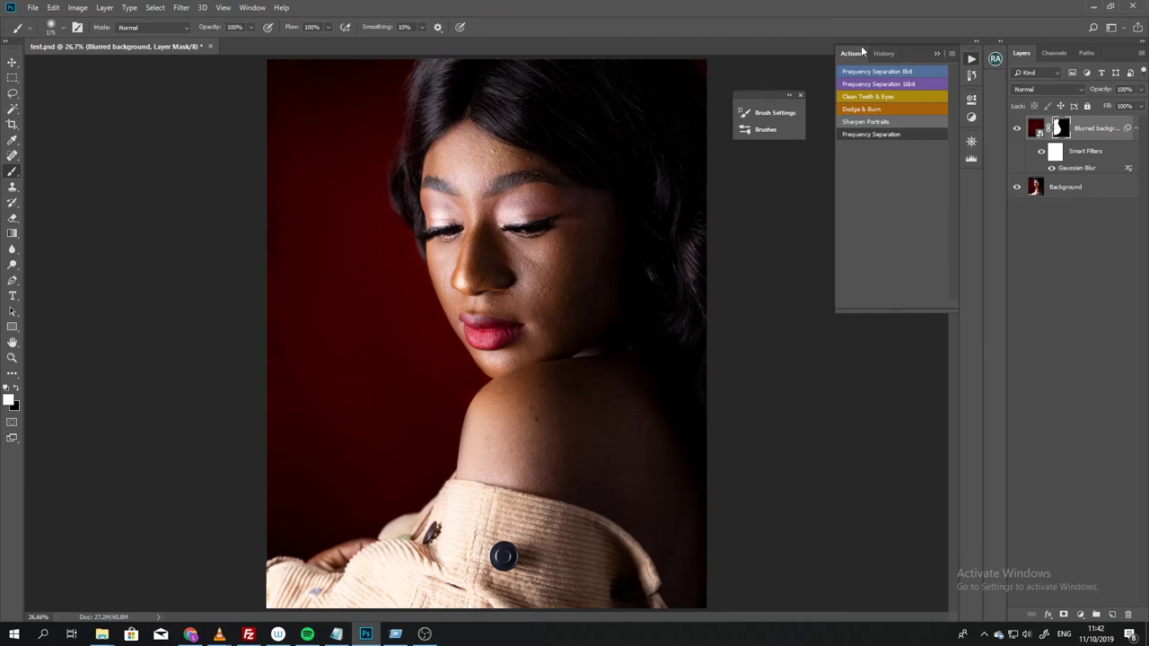
left_click(884, 53)
scroll(884, 101, "down", 3)
scroll(884, 102, "up", 10)
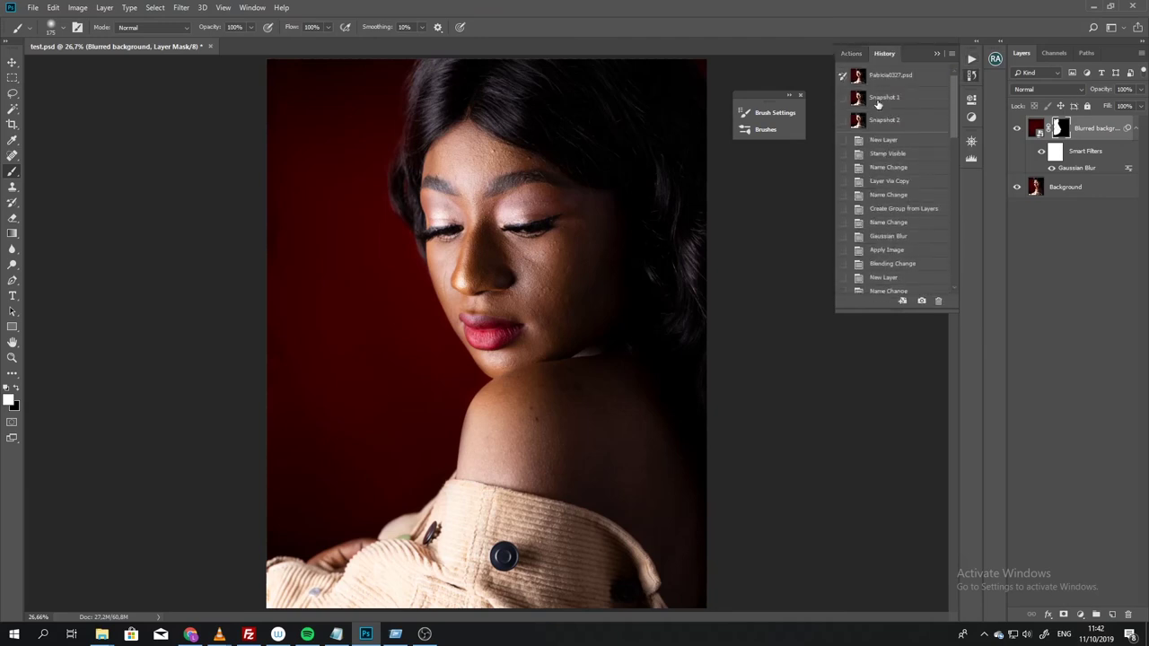
left_click(878, 100)
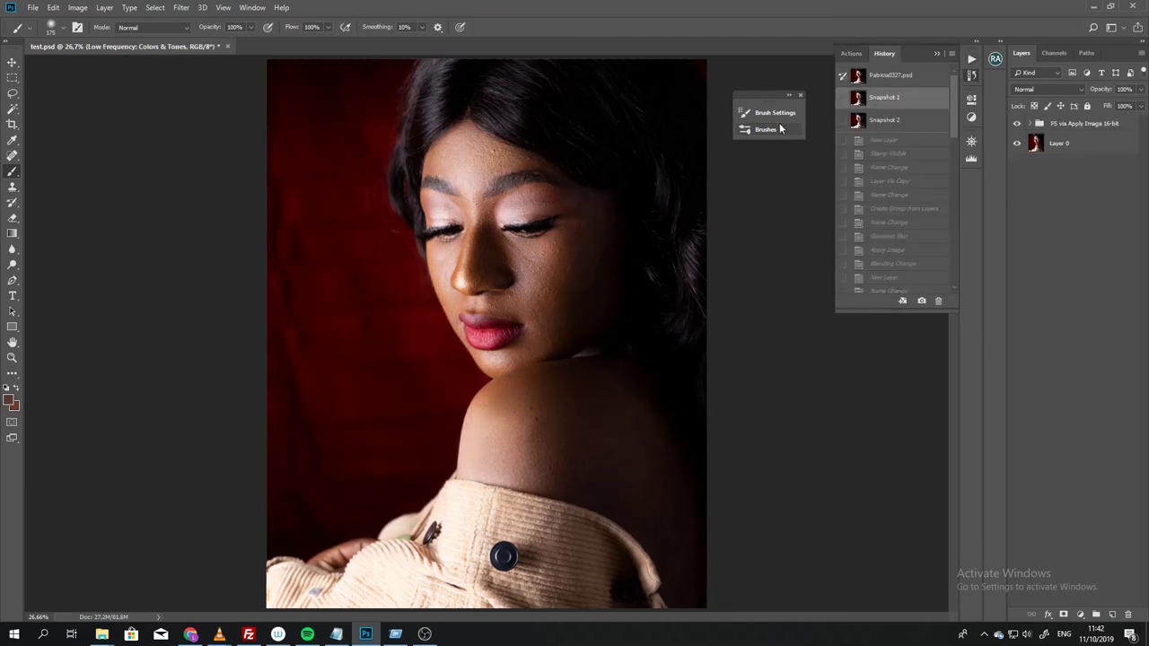
left_click(1016, 124)
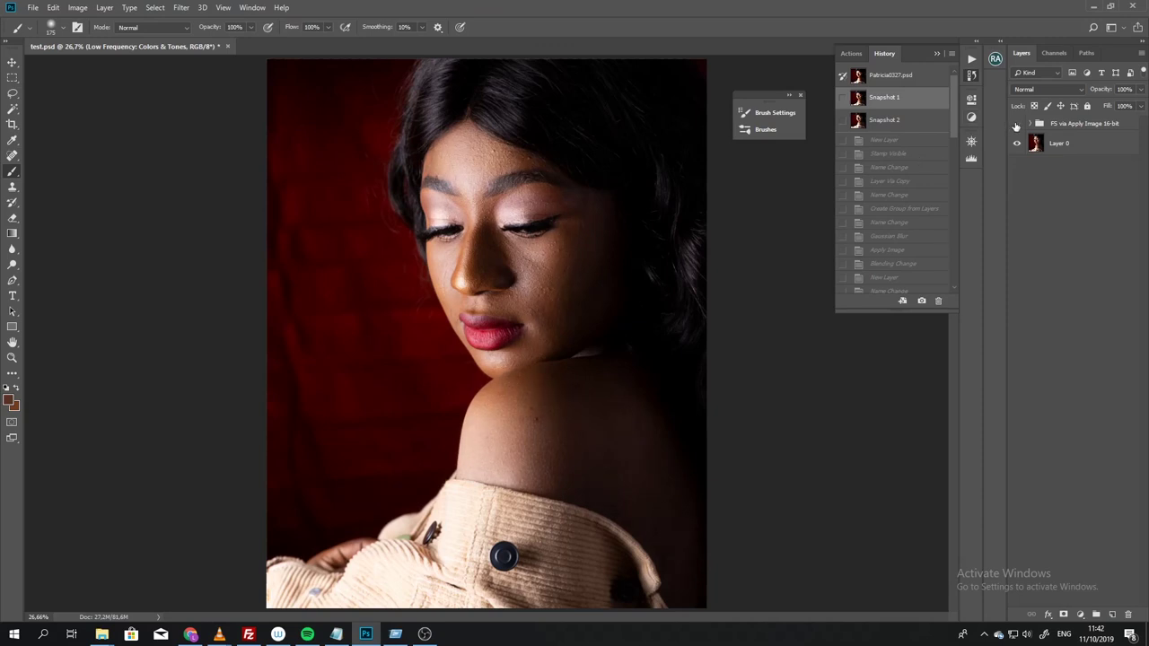
left_click(1016, 124)
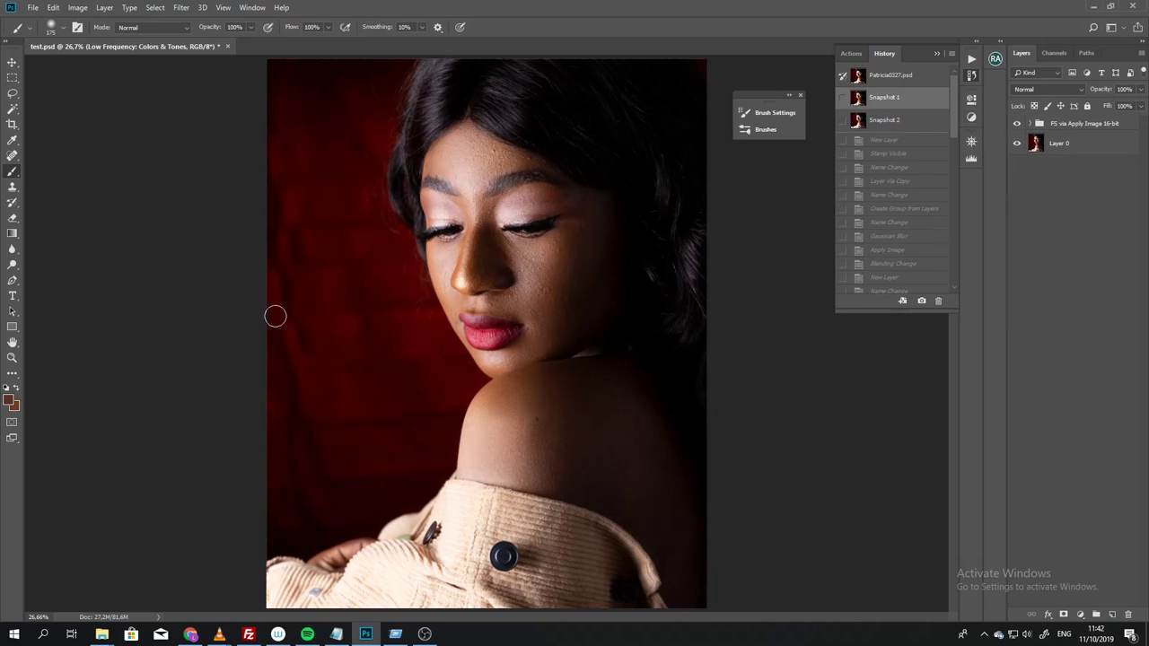